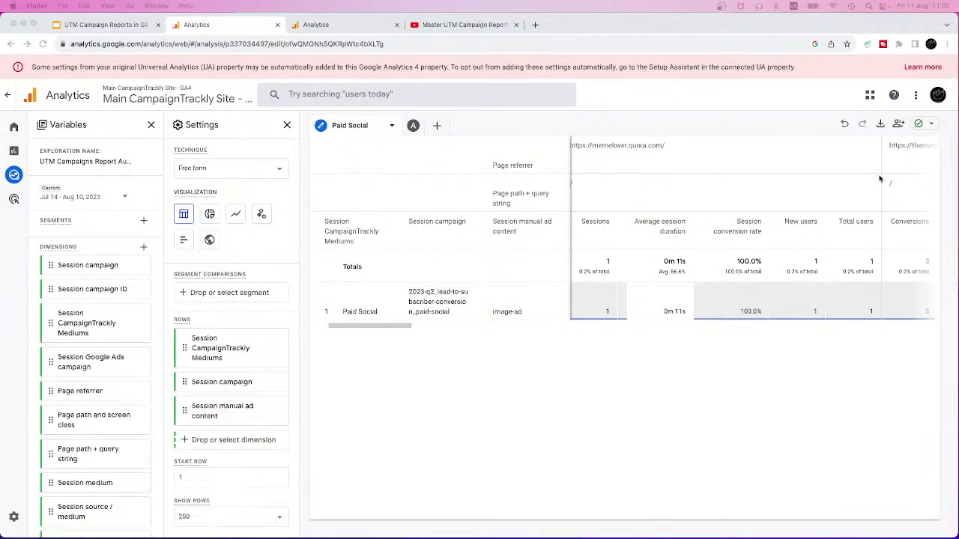
# Switch to the 'UTM Campaign Reports in GA 4' slide deck, showing its Welcome slide.
pyautogui.click(89, 25)
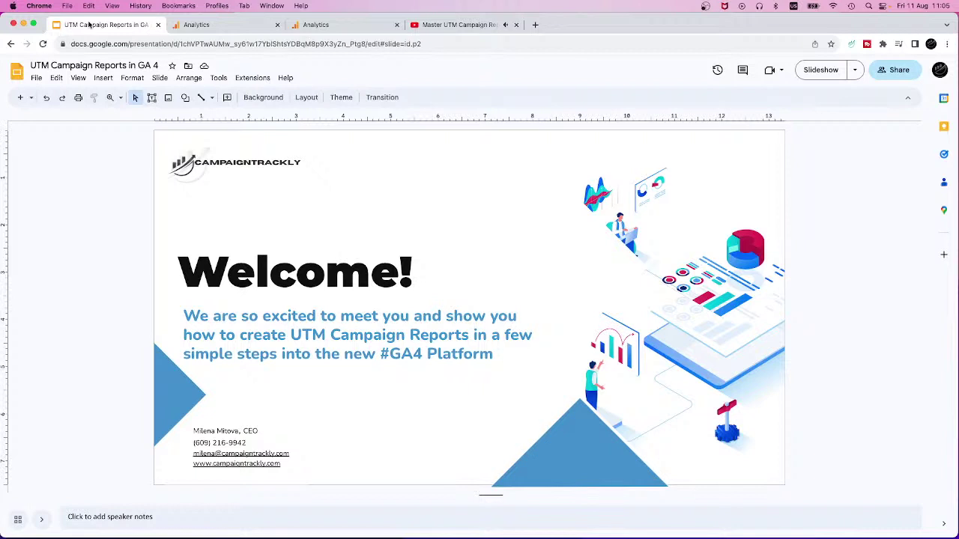
# Advance the presentation to the agenda slide and then past it.
pyautogui.press('Down')
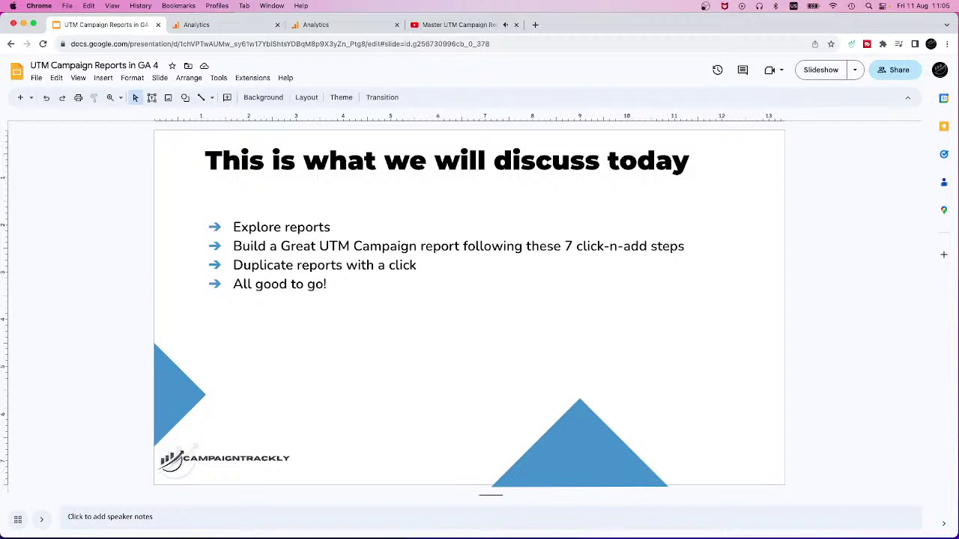
pyautogui.press('Down')
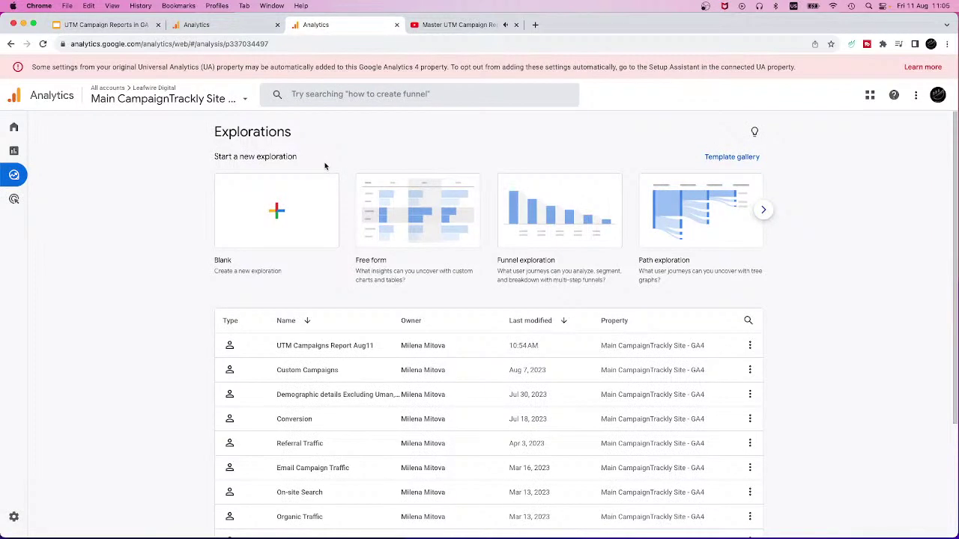
pyautogui.moveTo(30, 180)
pyautogui.scroll(-1, 337, 358)
pyautogui.scroll(-5, 337, 358)
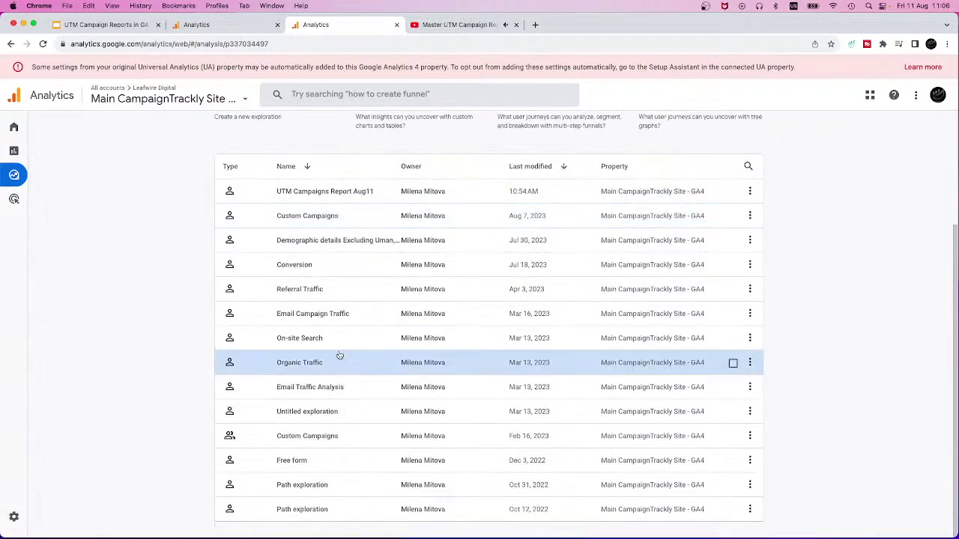
pyautogui.scroll(5, 345, 352)
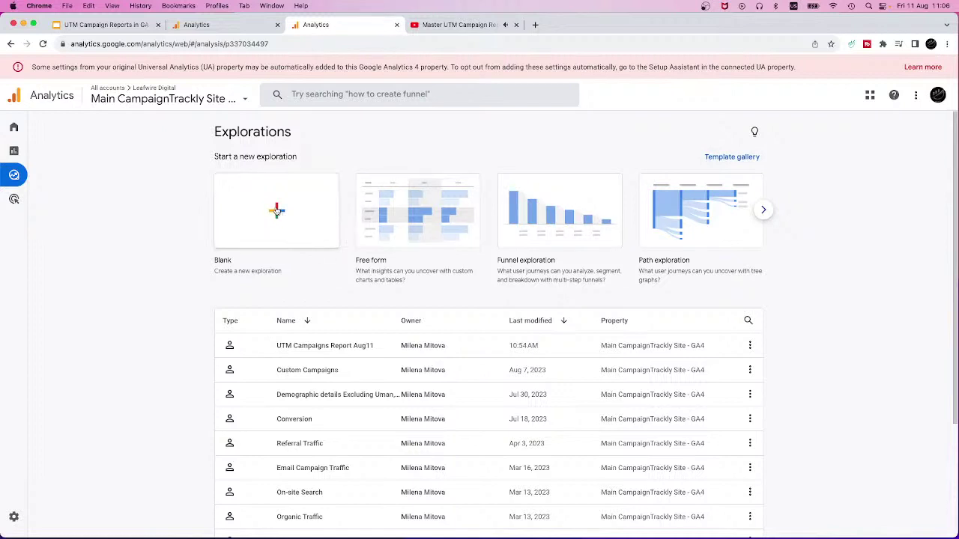
pyautogui.click(218, 28)
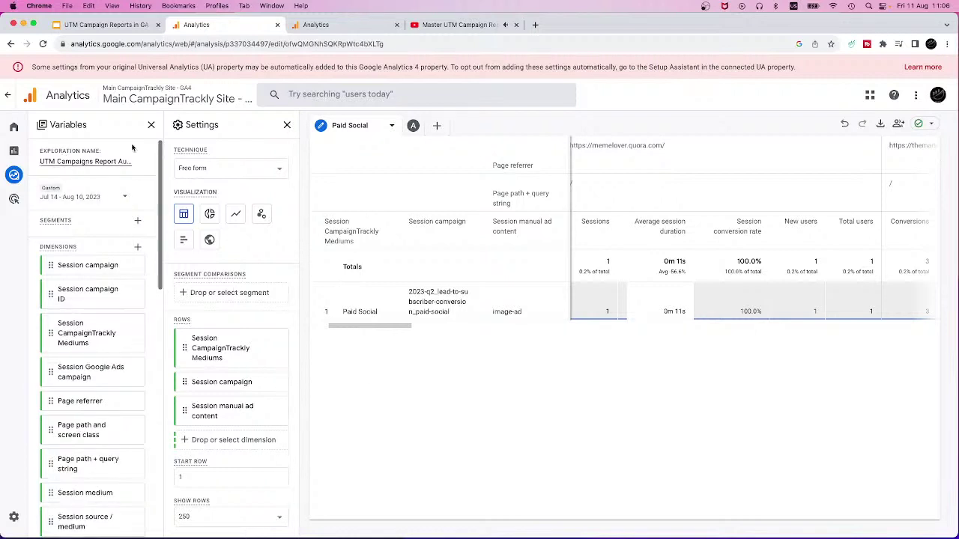
pyautogui.click(349, 24)
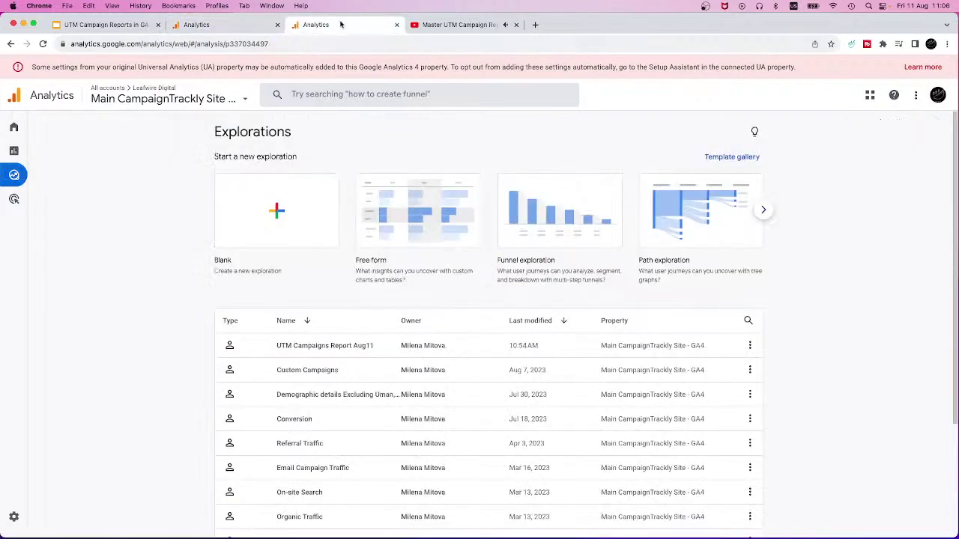
# Start a new free-form exploration named 'Paid Social report'.
pyautogui.click(423, 192)
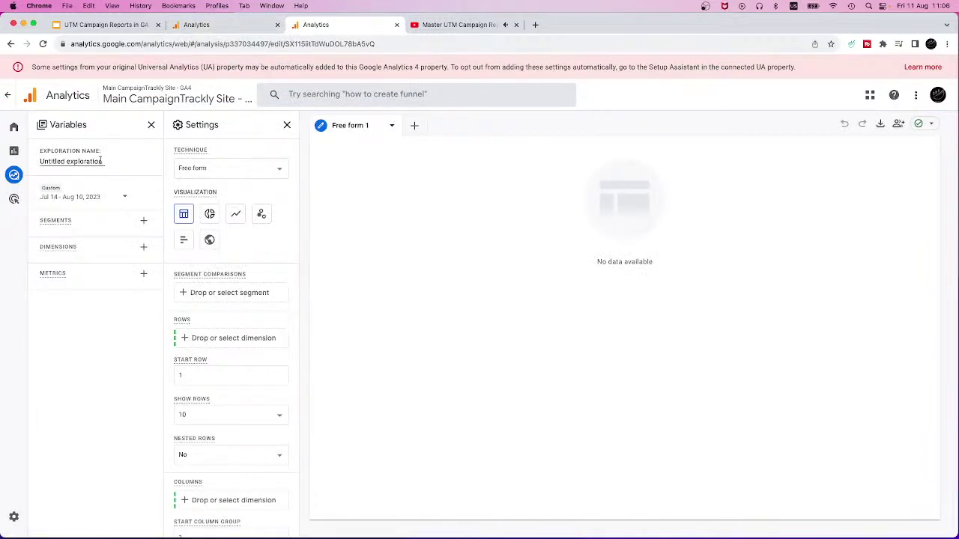
pyautogui.moveTo(101, 161); pyautogui.dragTo(40, 165)
pyautogui.write('Paid Social report')
# Set the exploration's date range to Last 7 days (Aug 4 – Aug 10, 2023).
pyautogui.click(125, 196)
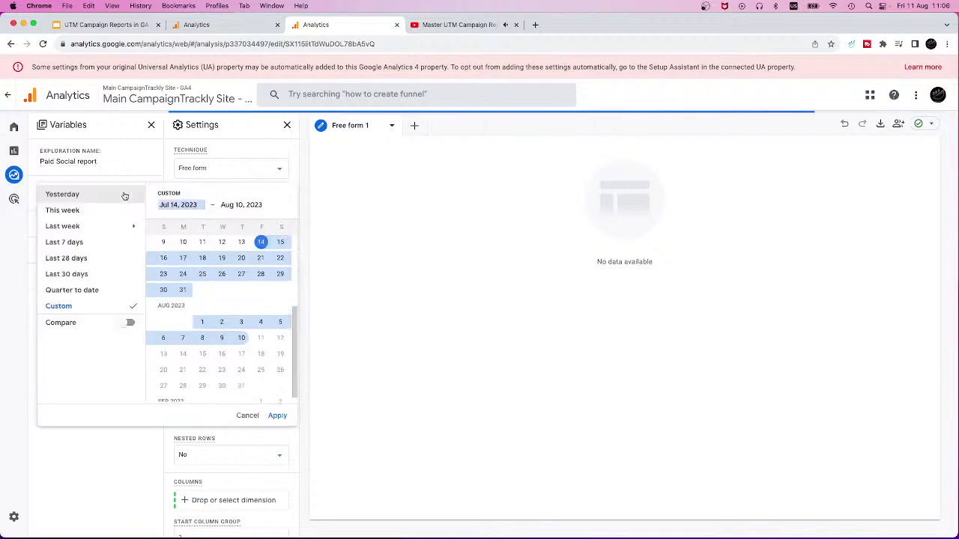
pyautogui.moveTo(98, 227)
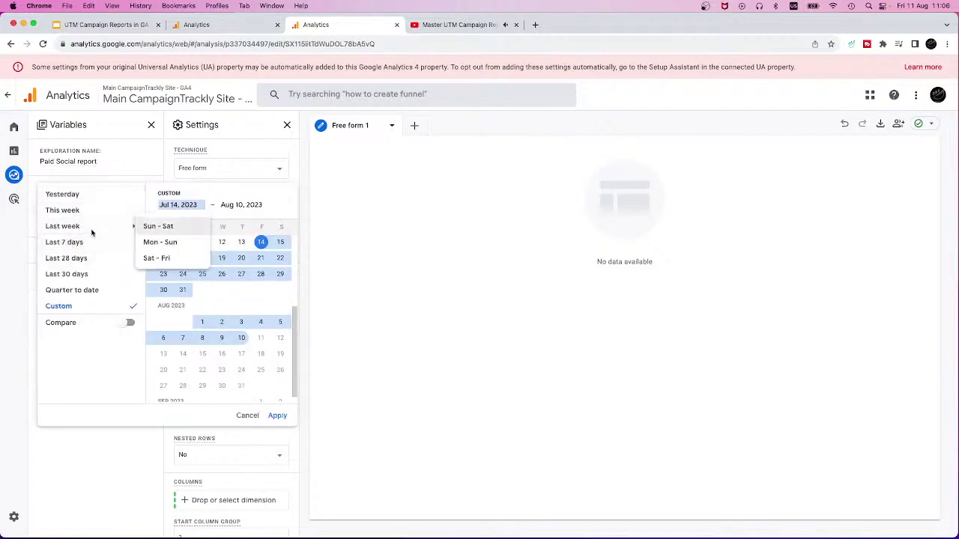
pyautogui.click(66, 242)
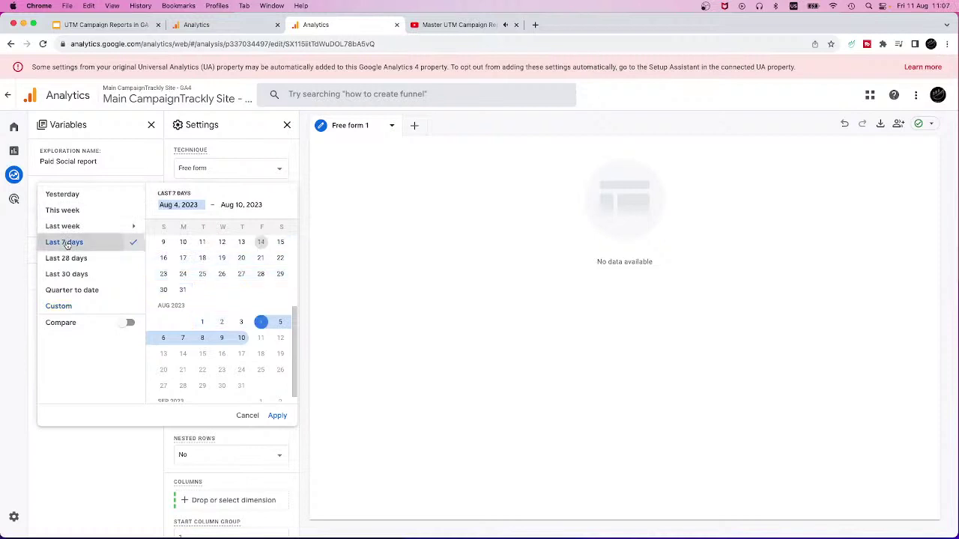
pyautogui.click(278, 416)
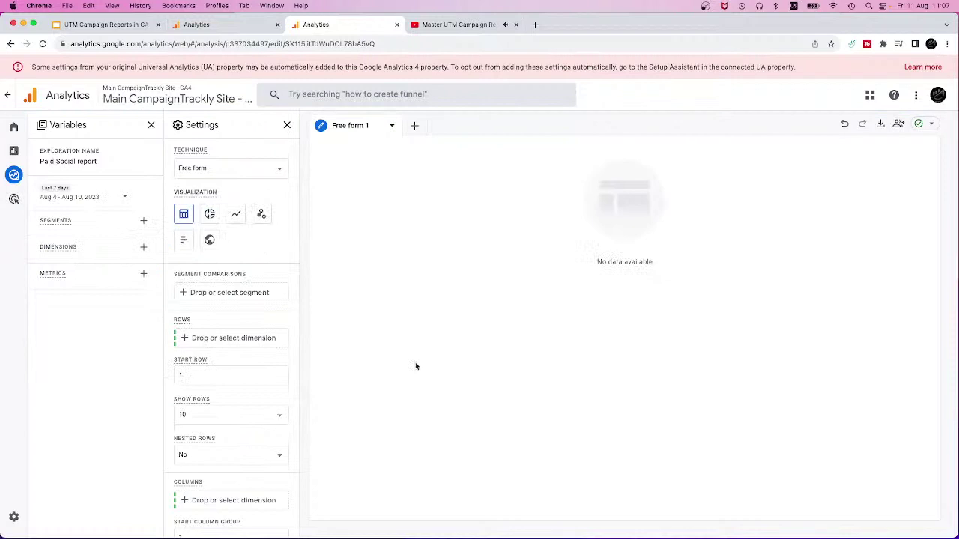
# Import seven session dimensions, including Session campaign, source, manual term and default channel group.
pyautogui.click(142, 248)
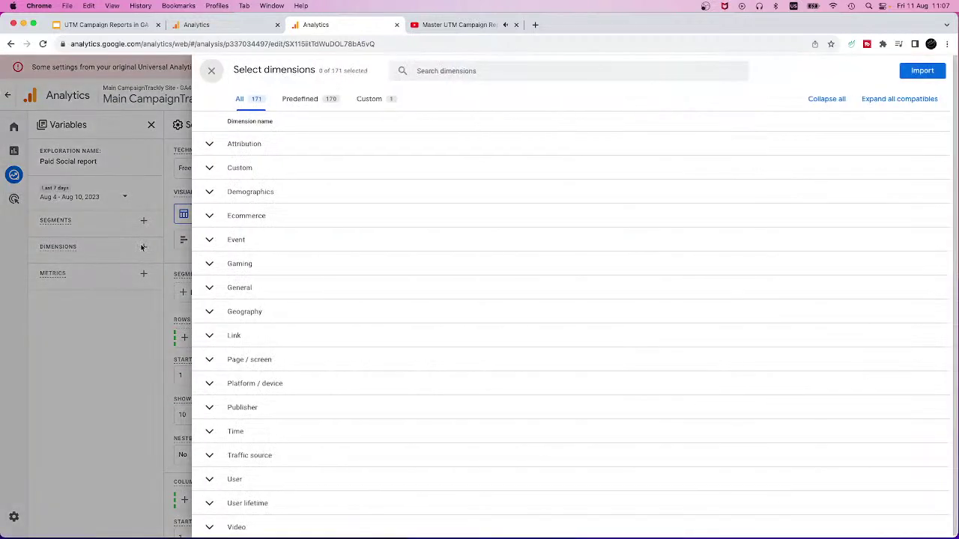
pyautogui.click(435, 72)
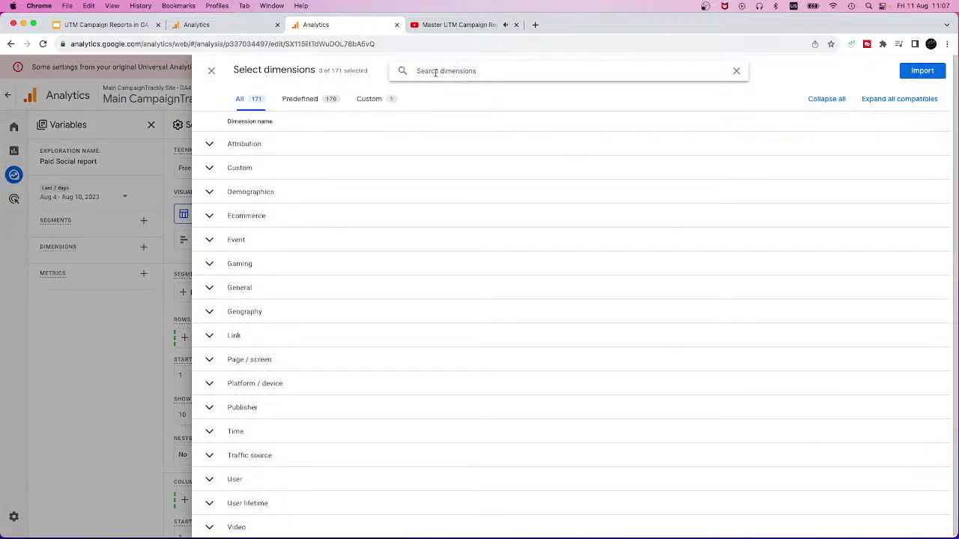
pyautogui.write('session')
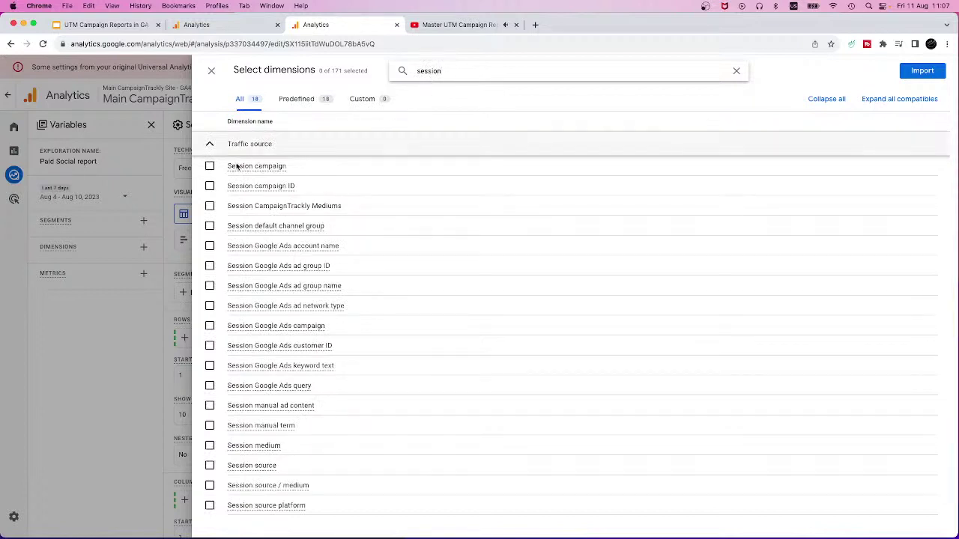
pyautogui.click(210, 167)
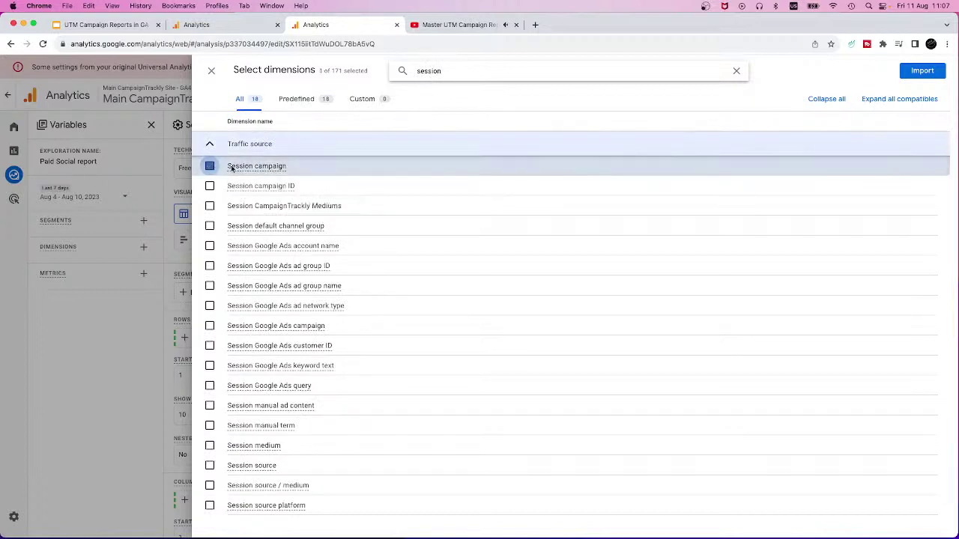
pyautogui.click(209, 206)
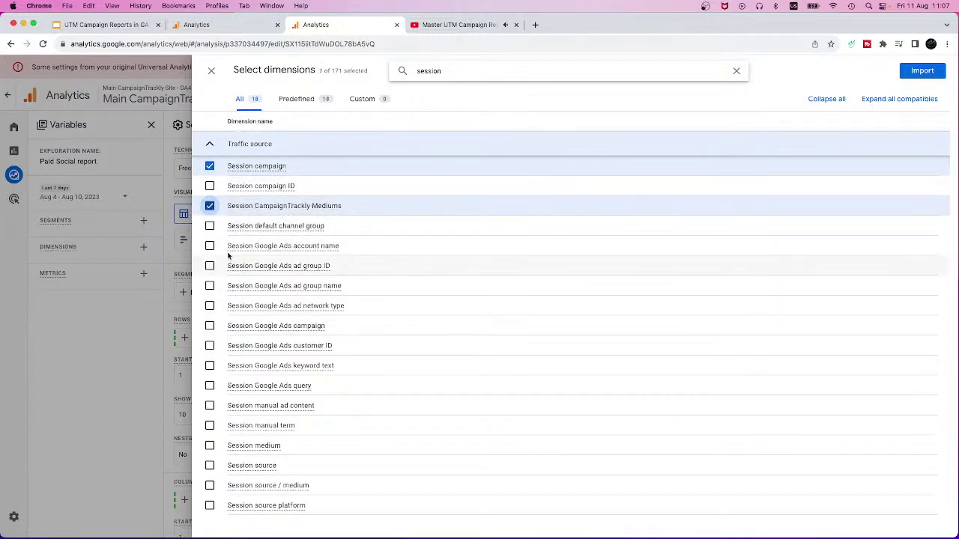
pyautogui.click(210, 225)
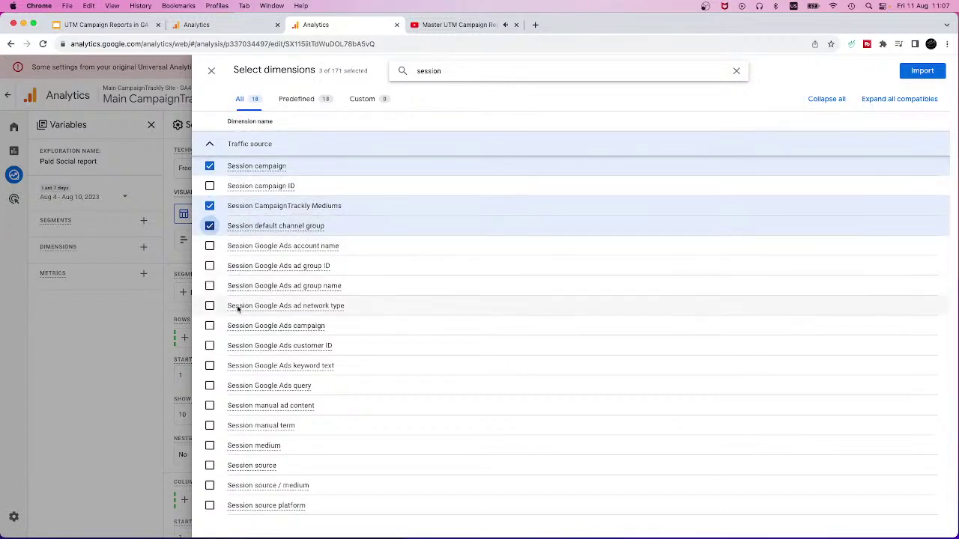
pyautogui.click(210, 405)
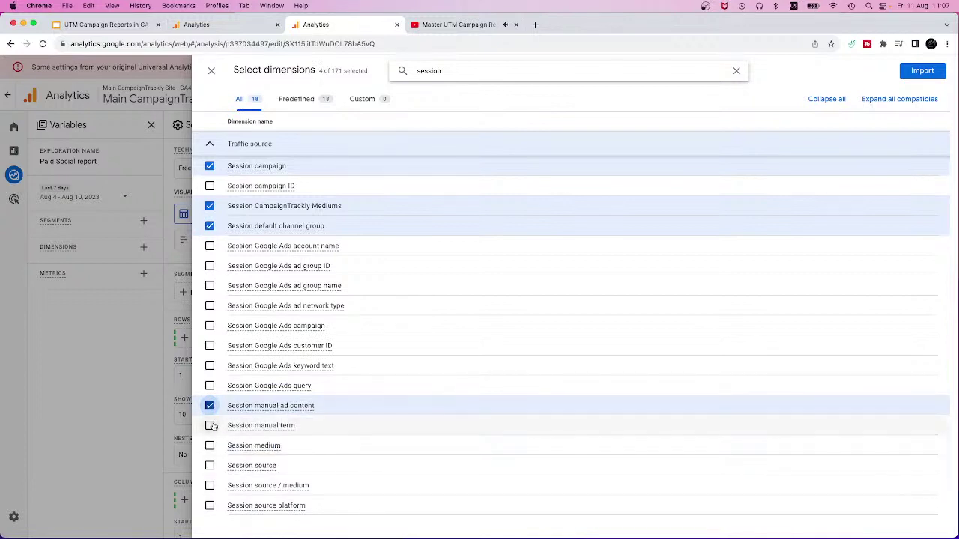
pyautogui.click(210, 426)
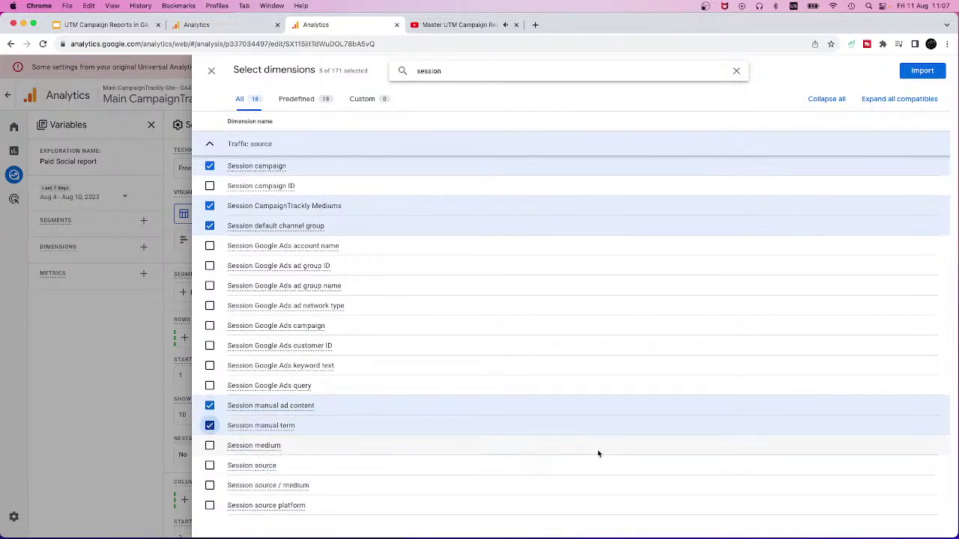
pyautogui.click(209, 505)
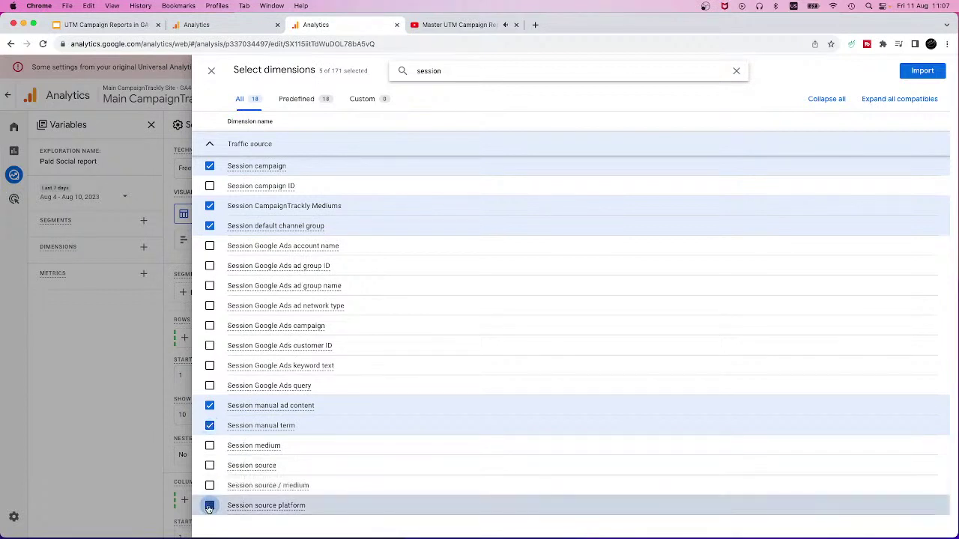
pyautogui.click(210, 465)
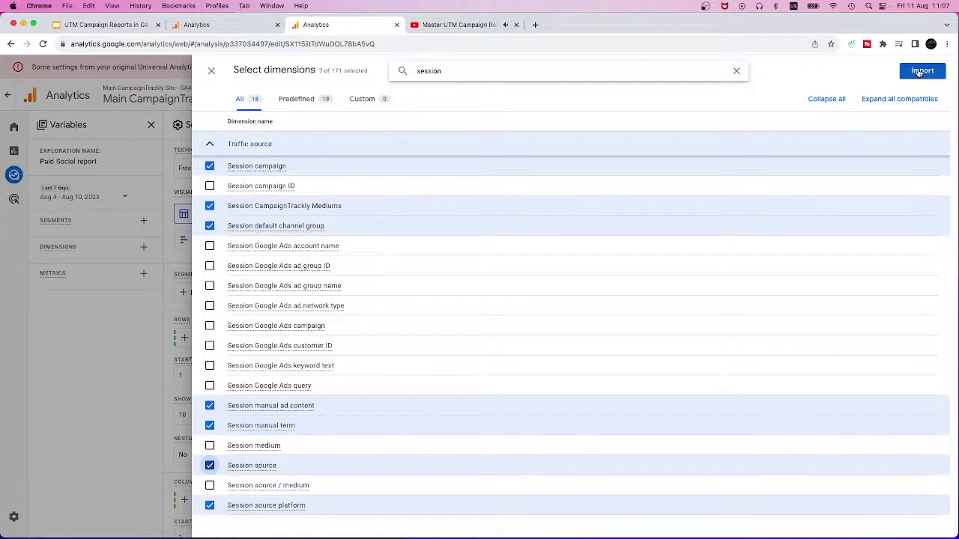
pyautogui.click(920, 72)
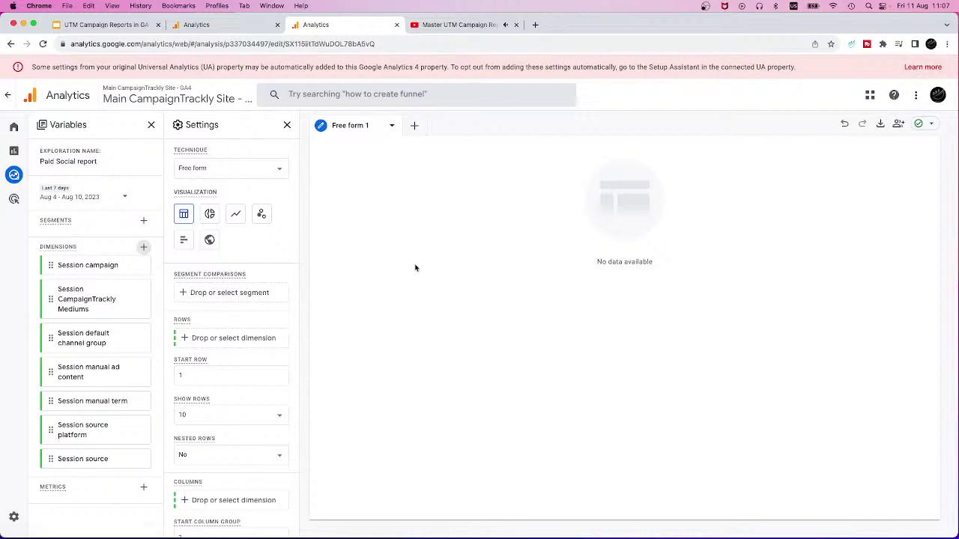
pyautogui.click(214, 25)
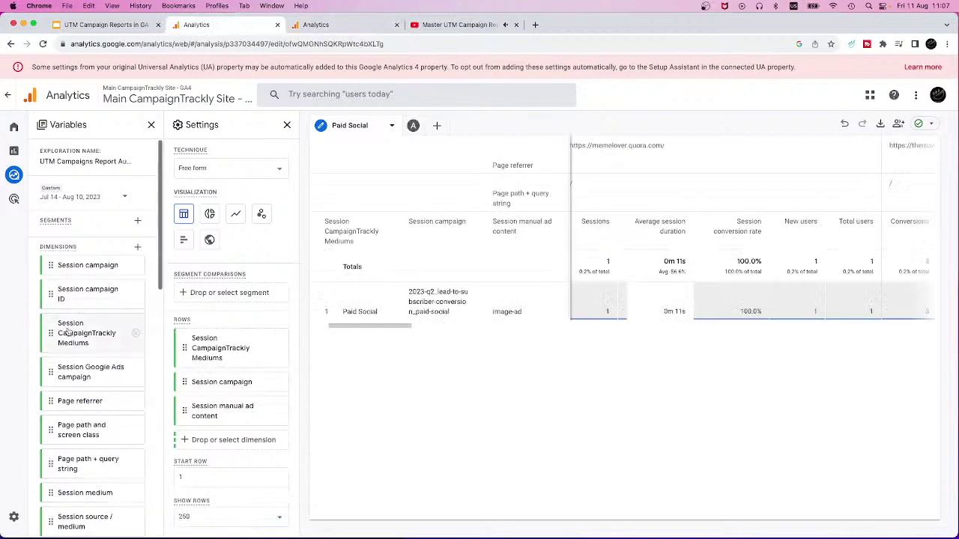
pyautogui.moveTo(155, 258); pyautogui.dragTo(166, 313)
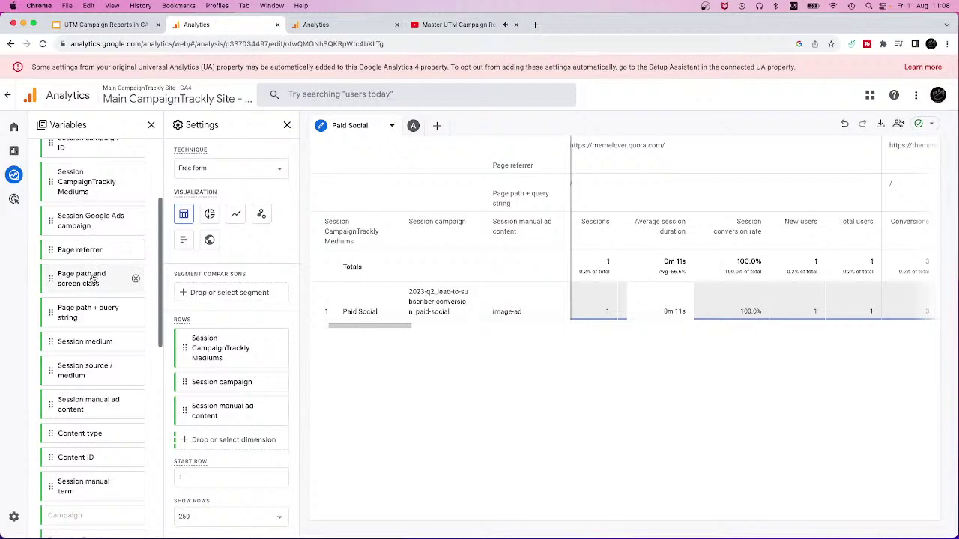
pyautogui.moveTo(87, 252)
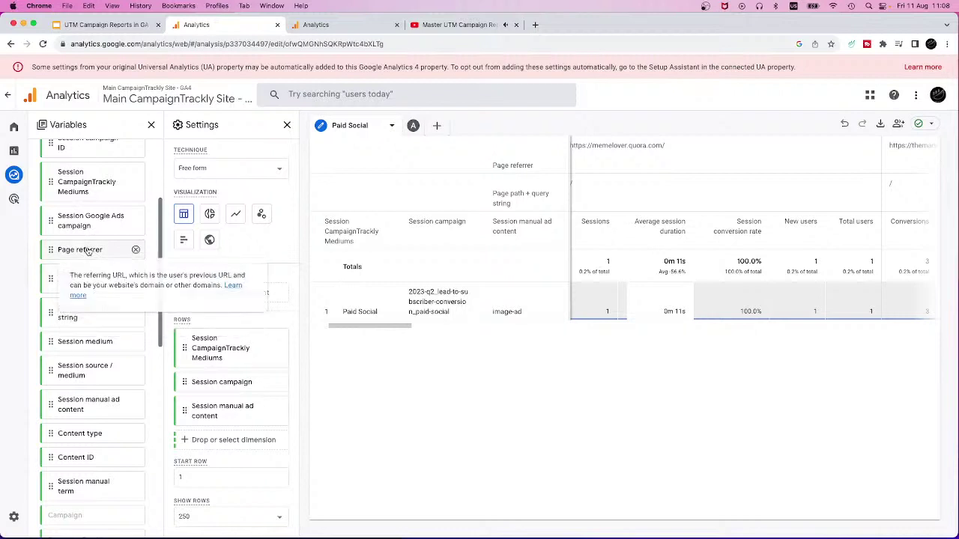
pyautogui.click(328, 25)
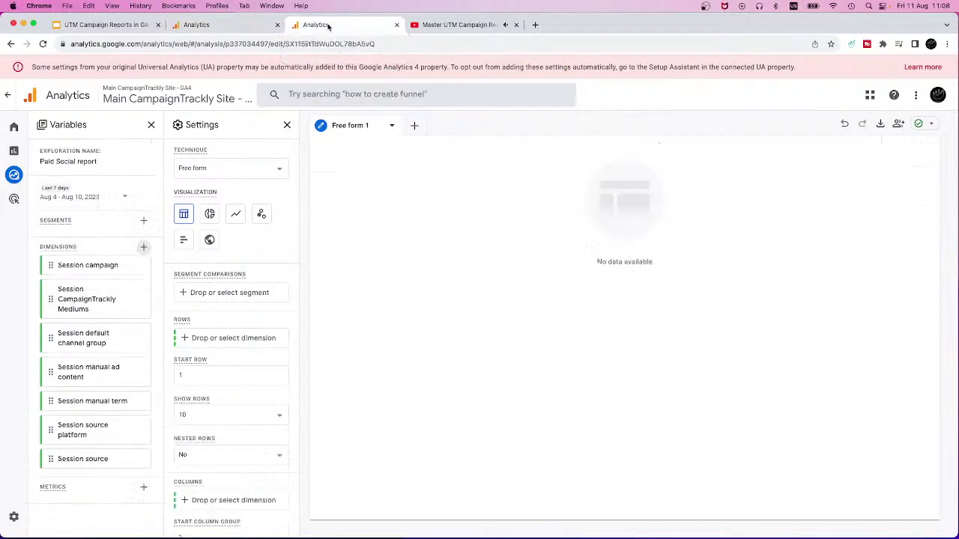
# Import the Page path + query string and Page referrer dimensions.
pyautogui.click(143, 248)
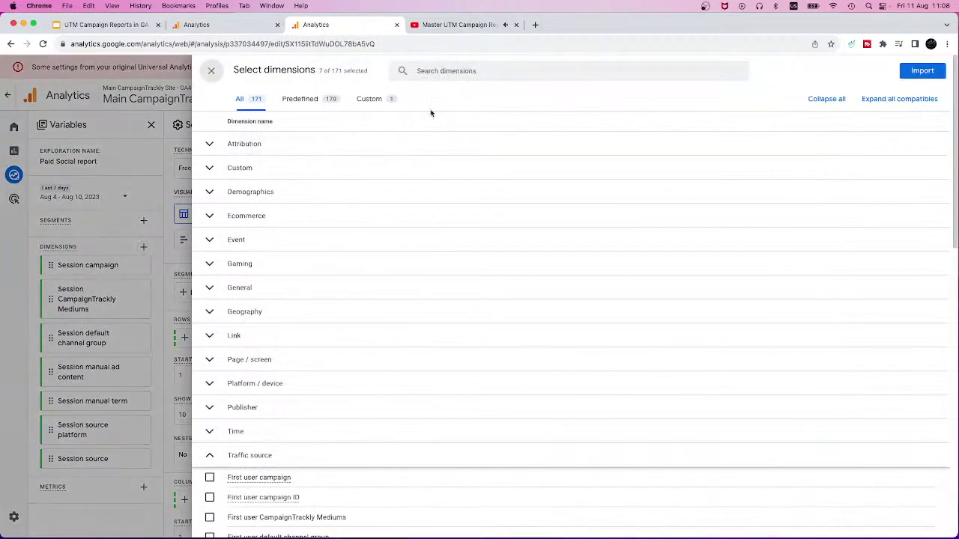
pyautogui.write('page')
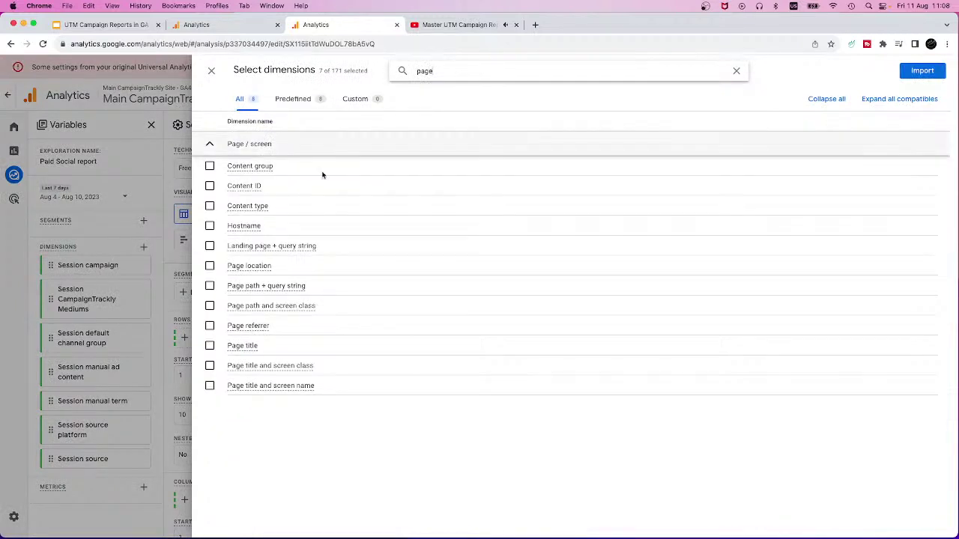
pyautogui.click(210, 286)
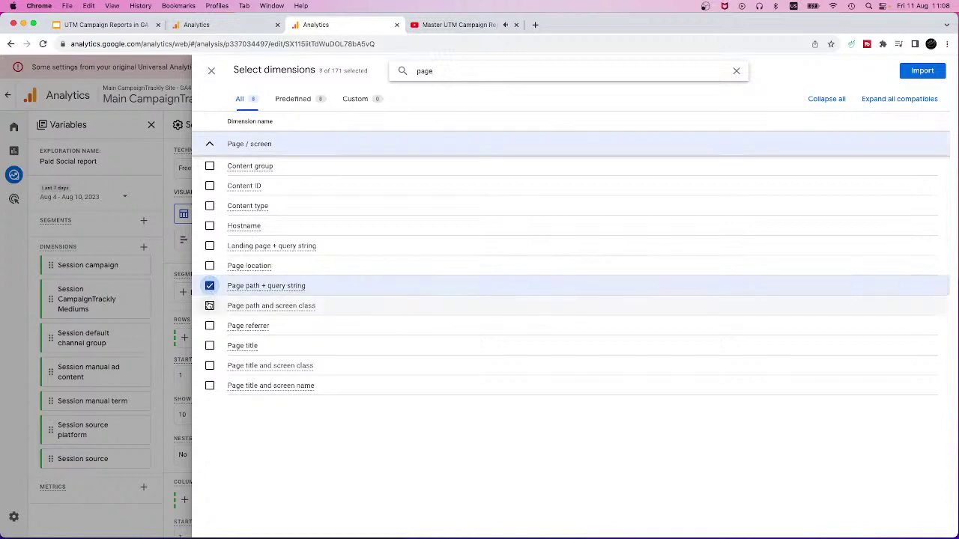
pyautogui.click(210, 326)
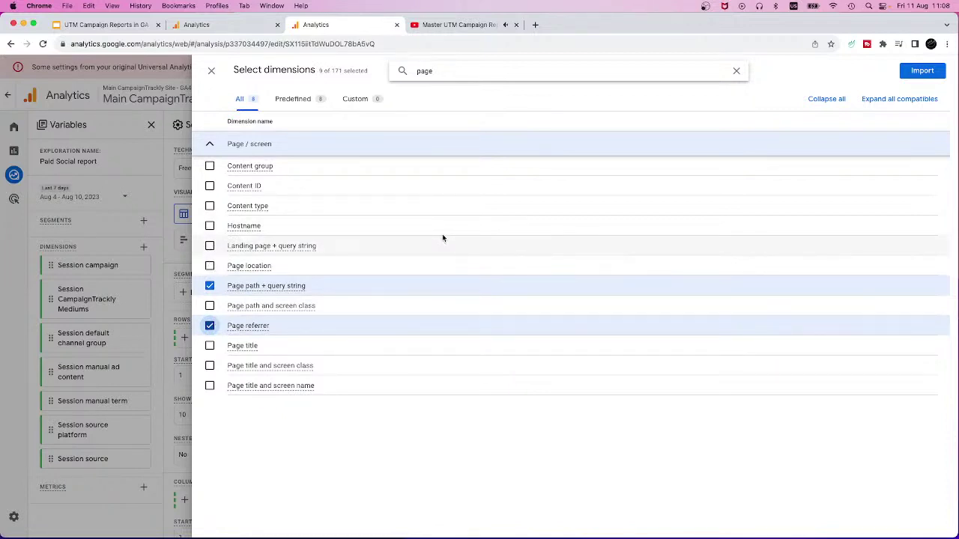
pyautogui.click(922, 70)
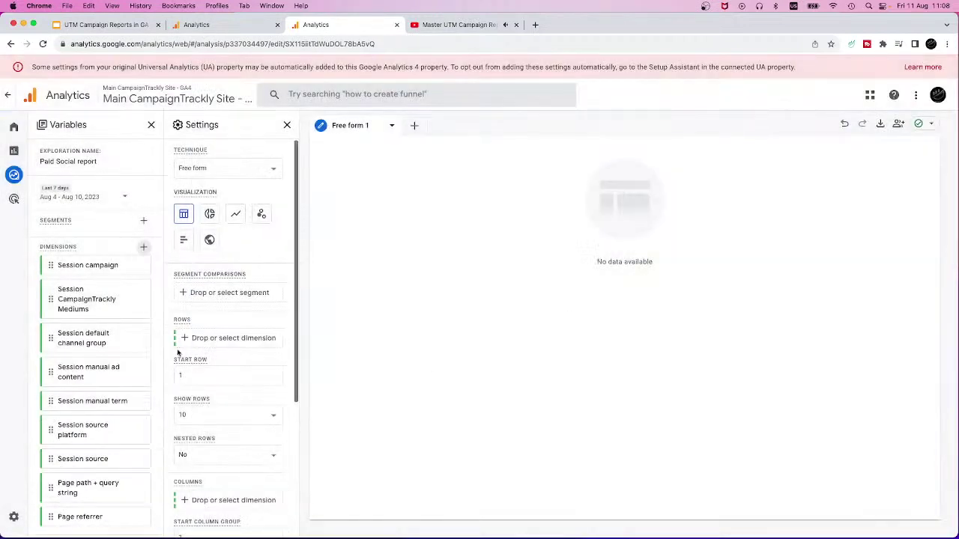
# Select New users and Total users from the User metrics category.
pyautogui.scroll(-1, 118, 364)
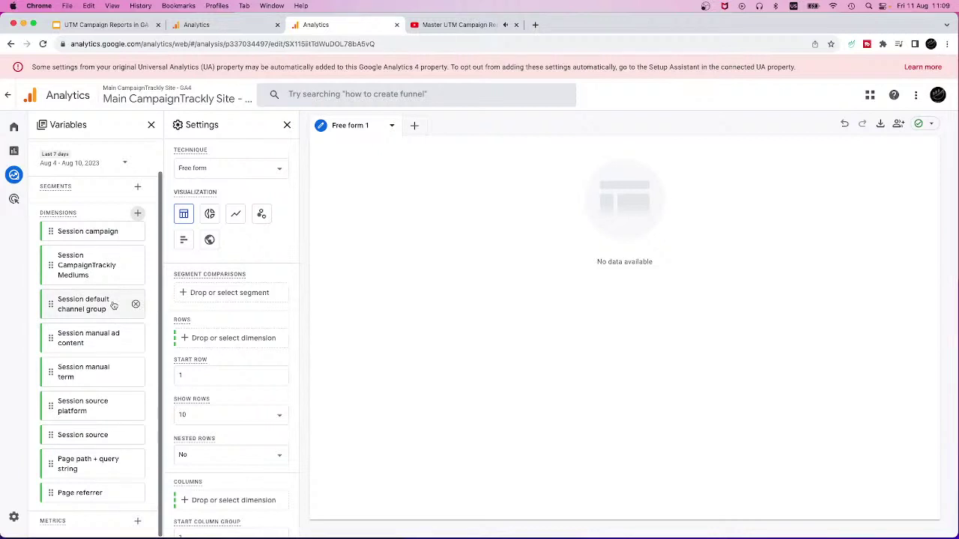
pyautogui.click(135, 522)
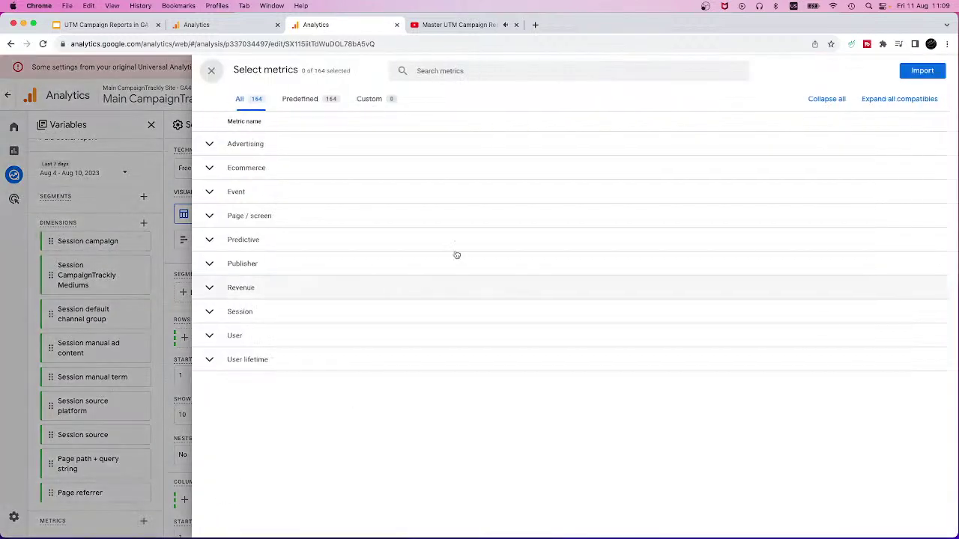
pyautogui.click(473, 69)
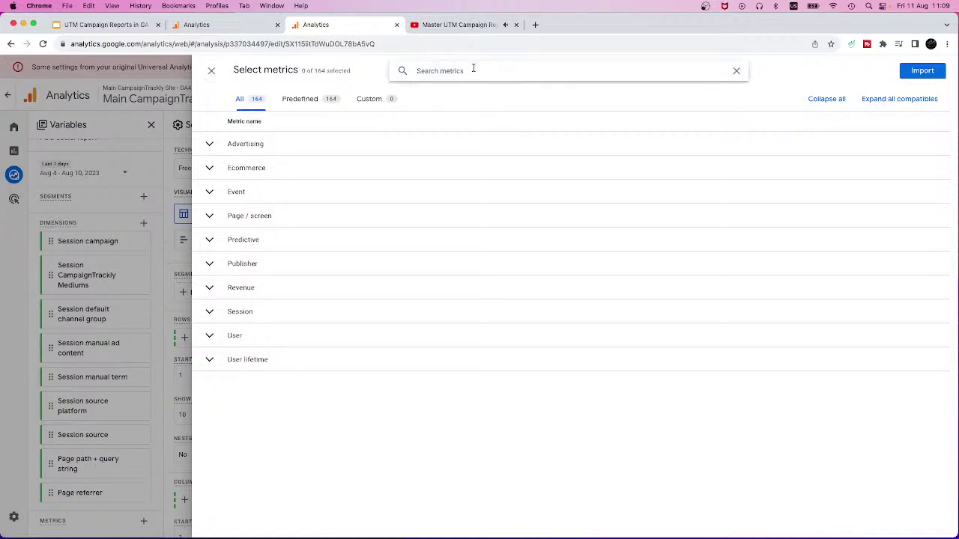
pyautogui.click(209, 335)
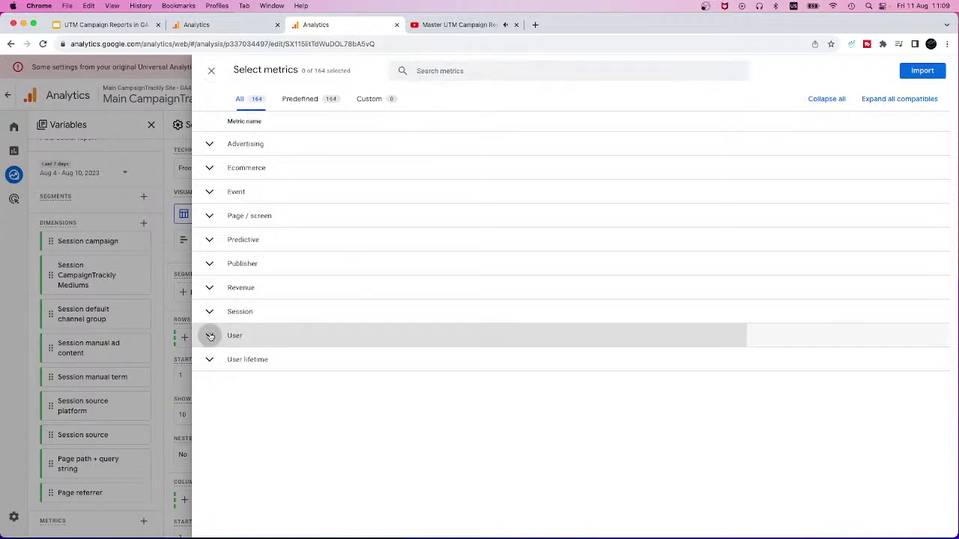
pyautogui.scroll(-5, 340, 349)
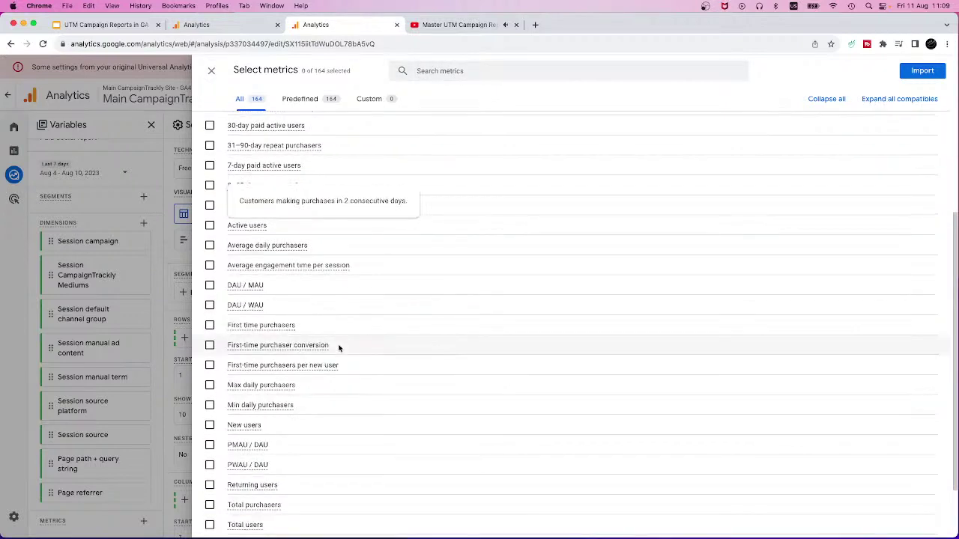
pyautogui.click(210, 345)
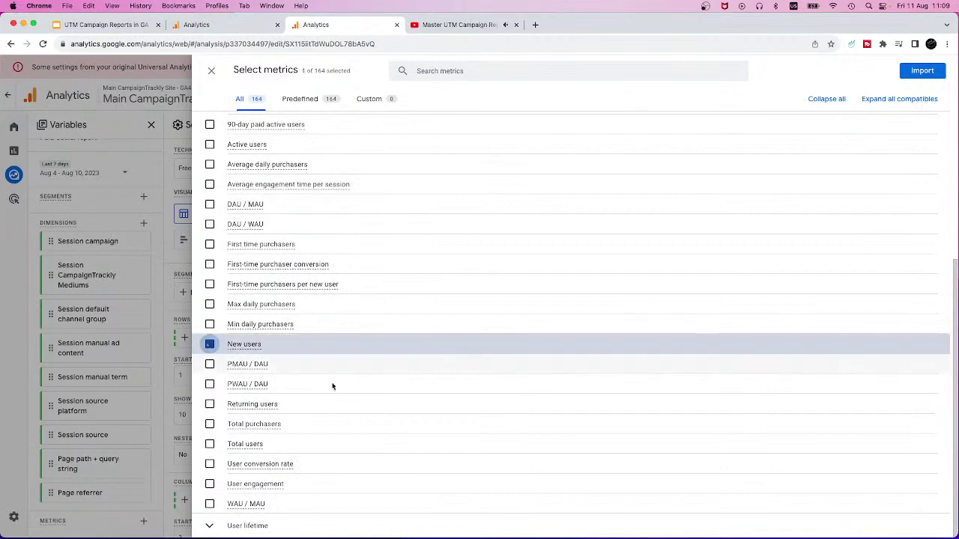
pyautogui.click(210, 443)
# Select five Session metrics, including Sessions and Engagement rate, and import all seven metrics.
pyautogui.scroll(5, 415, 345)
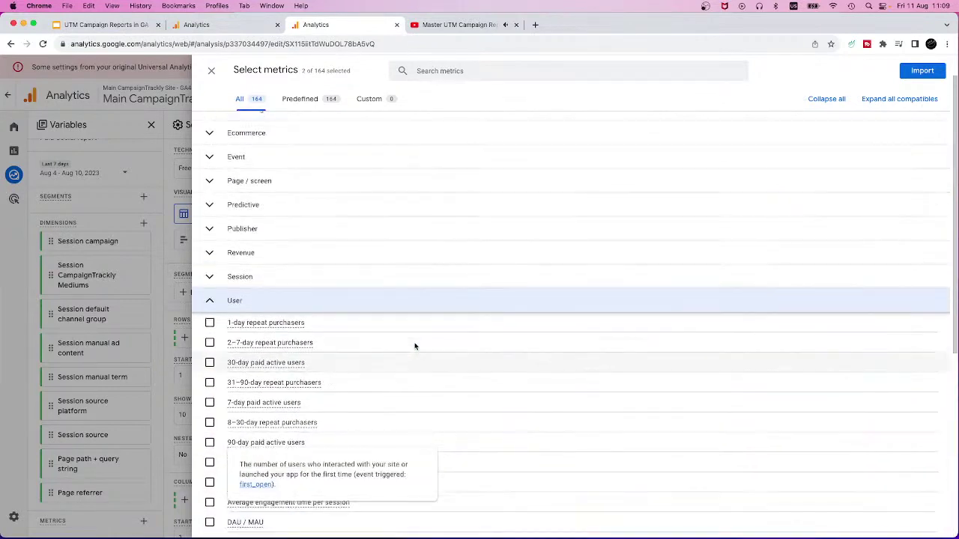
pyautogui.click(210, 282)
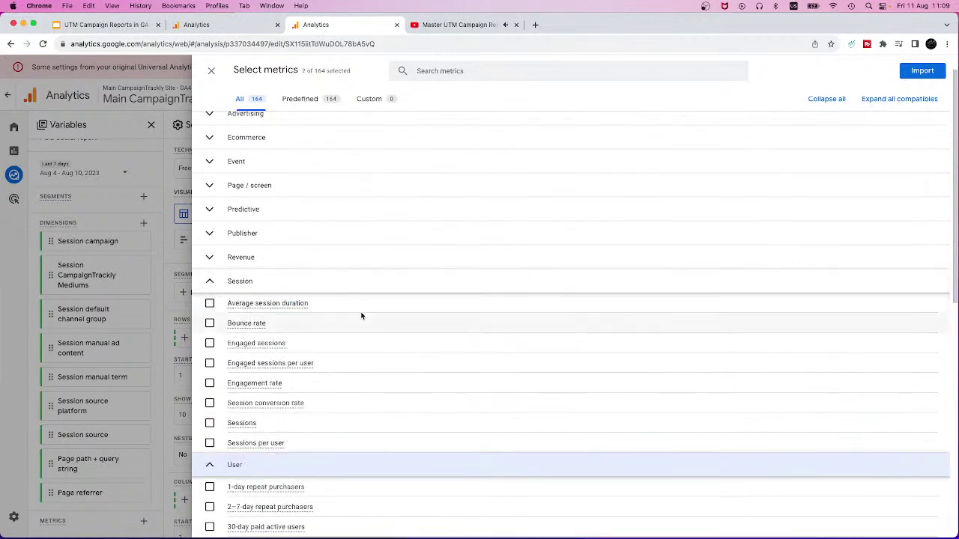
pyautogui.click(210, 303)
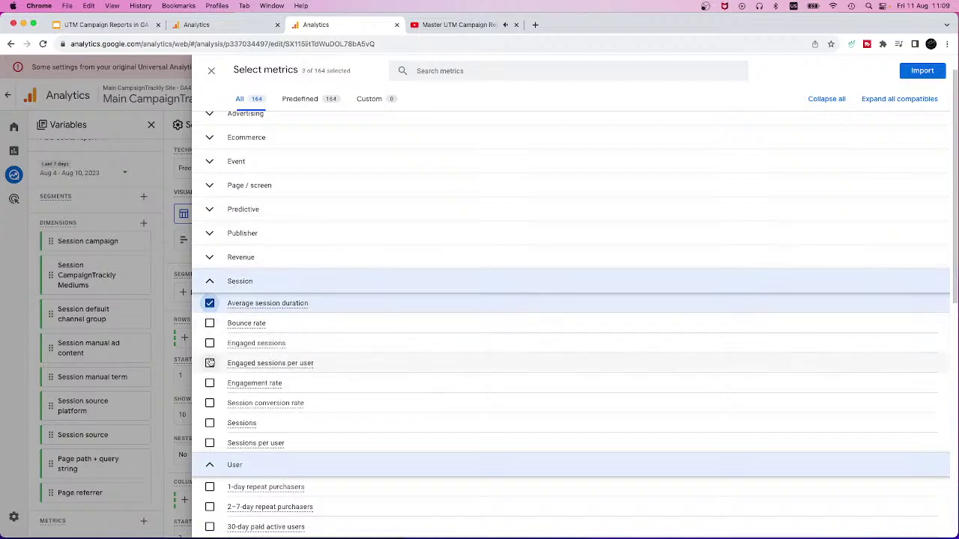
pyautogui.click(210, 383)
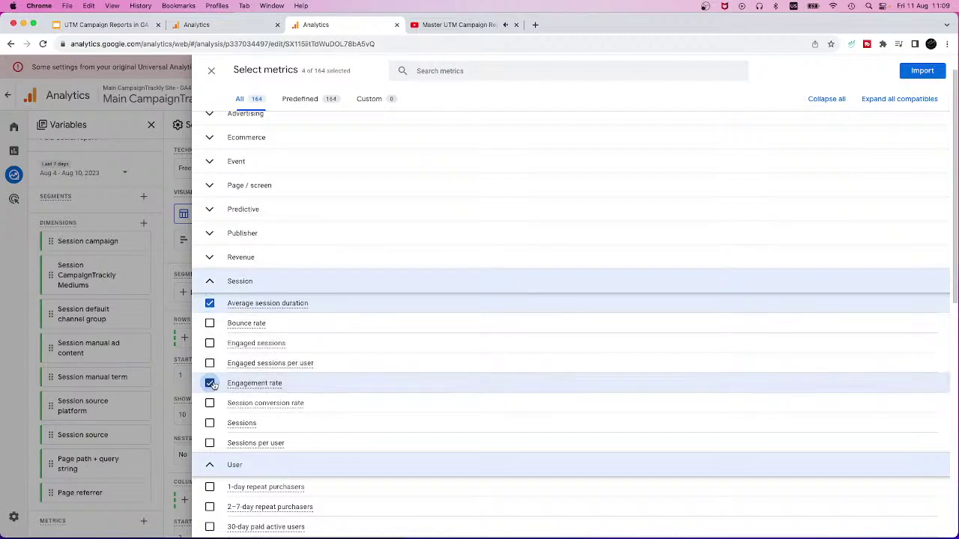
pyautogui.click(210, 422)
pyautogui.click(210, 403)
pyautogui.click(210, 443)
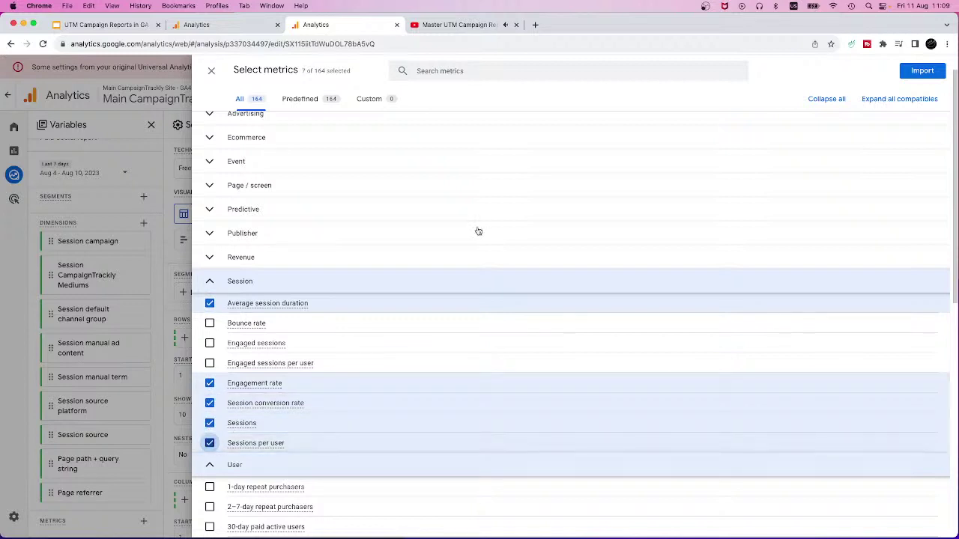
pyautogui.click(925, 71)
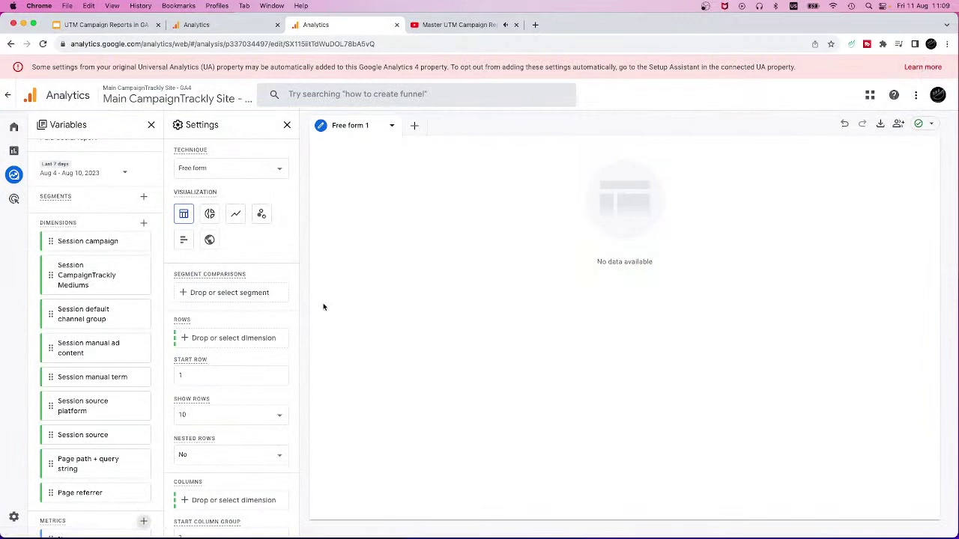
pyautogui.click(228, 25)
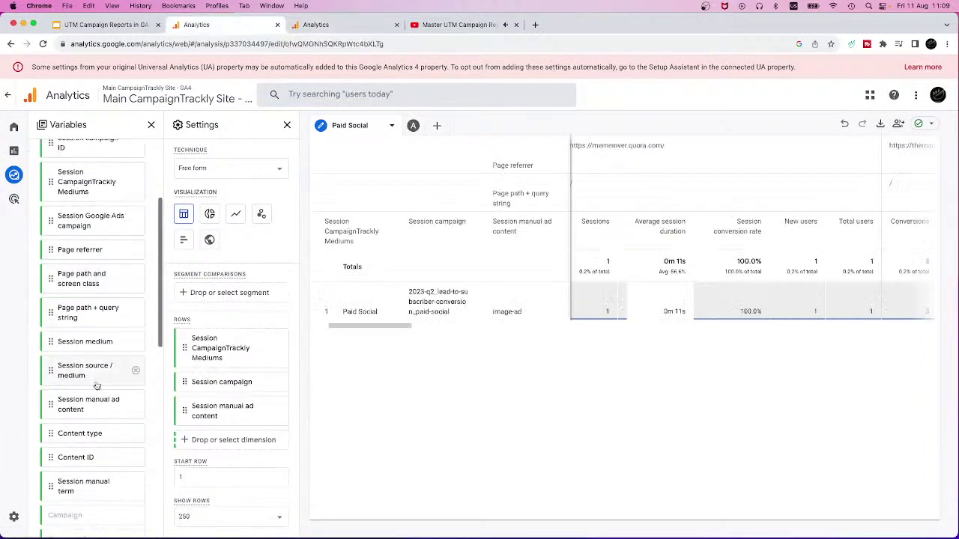
pyautogui.scroll(-15, 103, 389)
pyautogui.scroll(2, 101, 384)
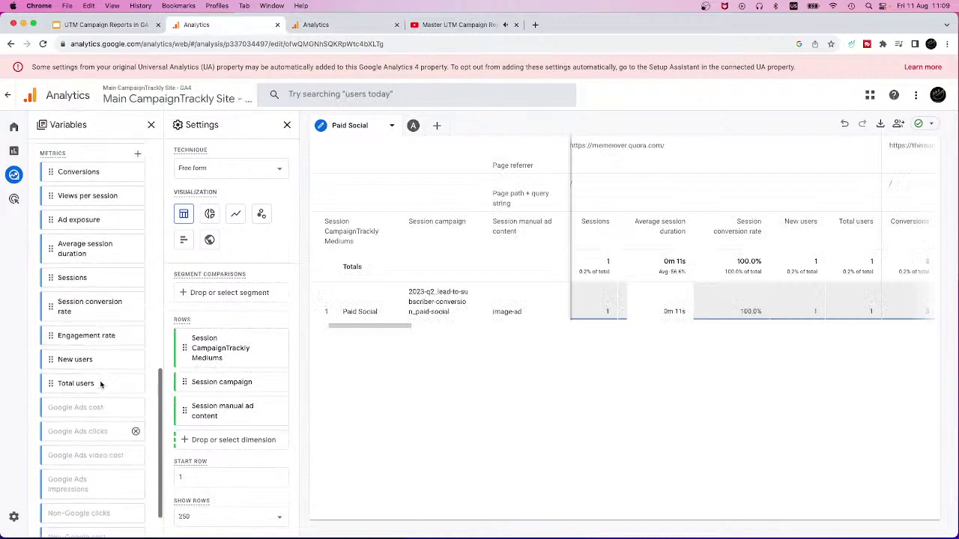
pyautogui.scroll(-1, 108, 407)
pyautogui.scroll(10, 108, 405)
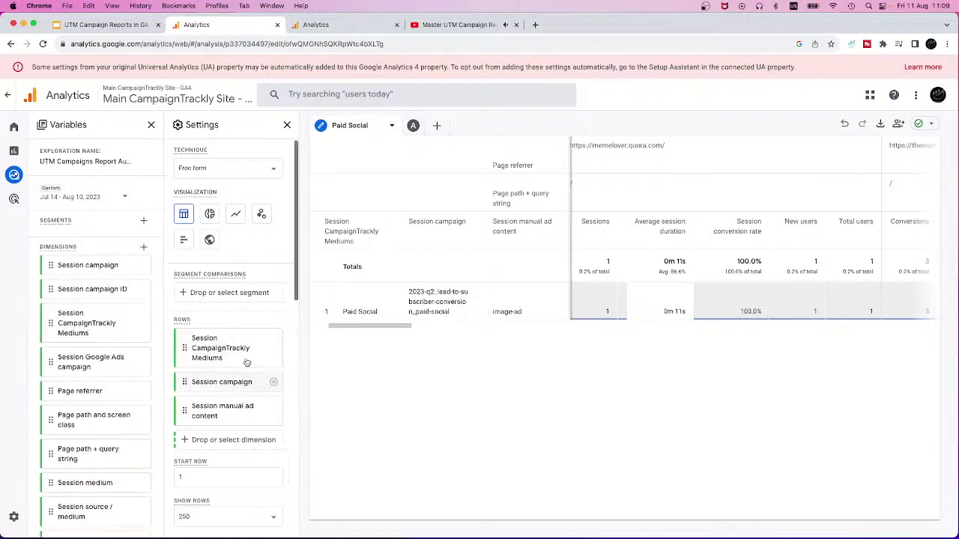
pyautogui.scroll(-6, 242, 382)
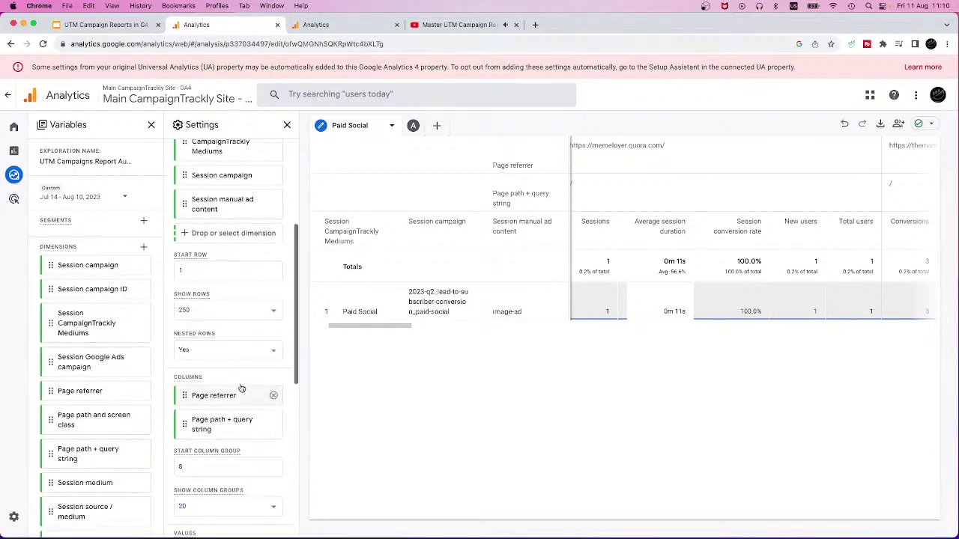
pyautogui.scroll(6, 225, 396)
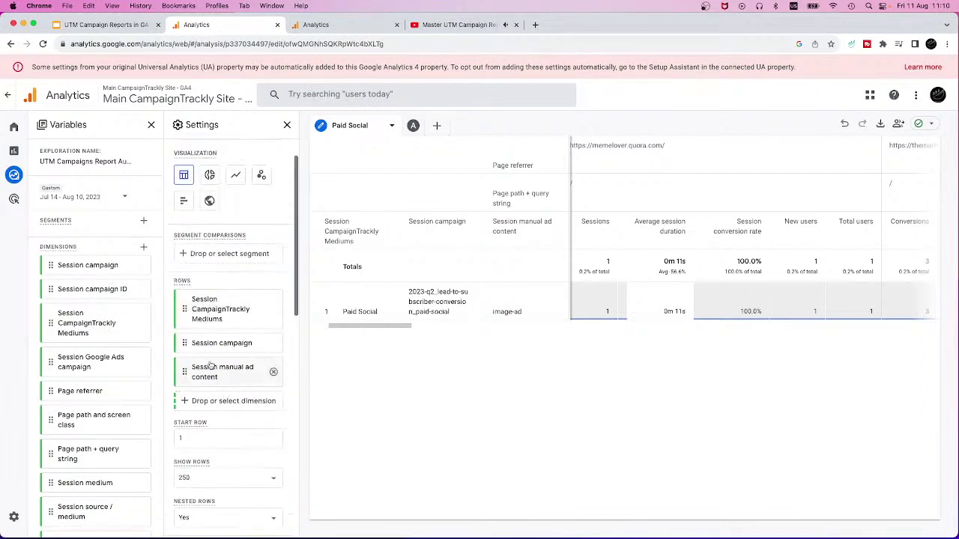
pyautogui.click(321, 25)
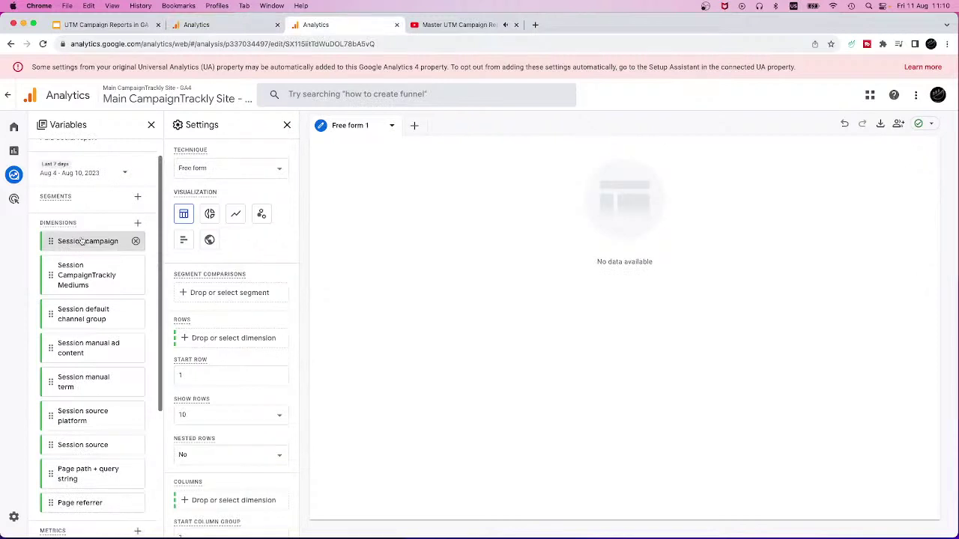
# Place Session campaign, Session CampaignTrackly Mediums and Session manual term in the table rows.
pyautogui.moveTo(71, 241); pyautogui.dragTo(209, 340)
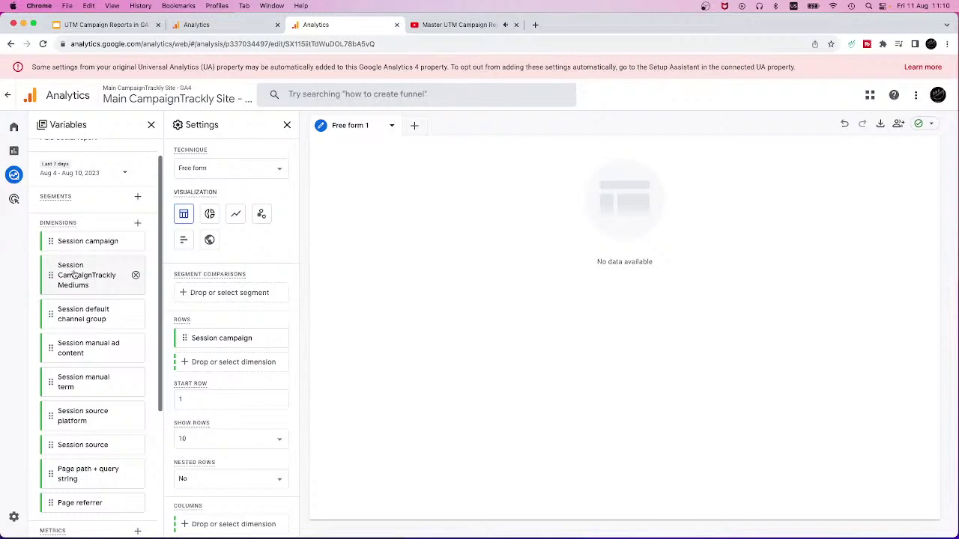
pyautogui.moveTo(73, 275); pyautogui.dragTo(218, 359)
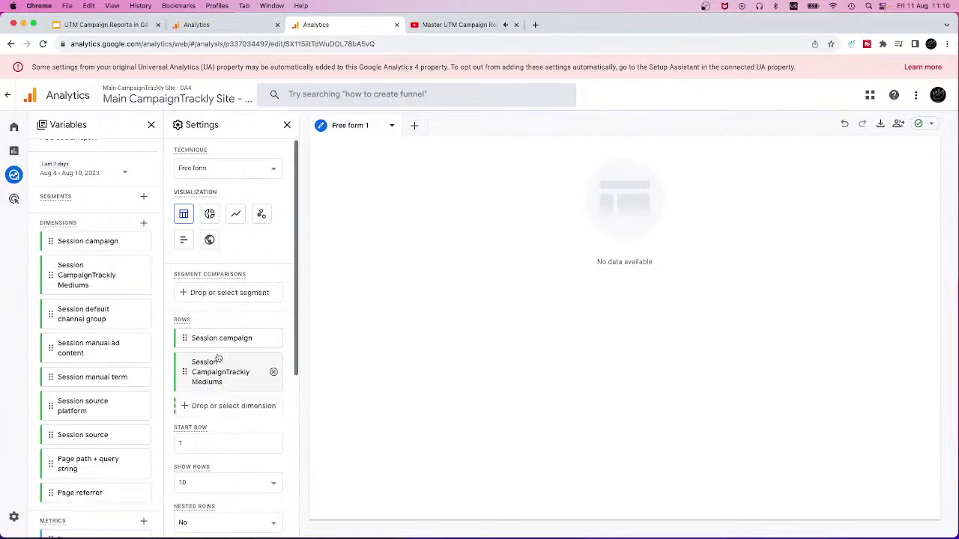
pyautogui.click(225, 20)
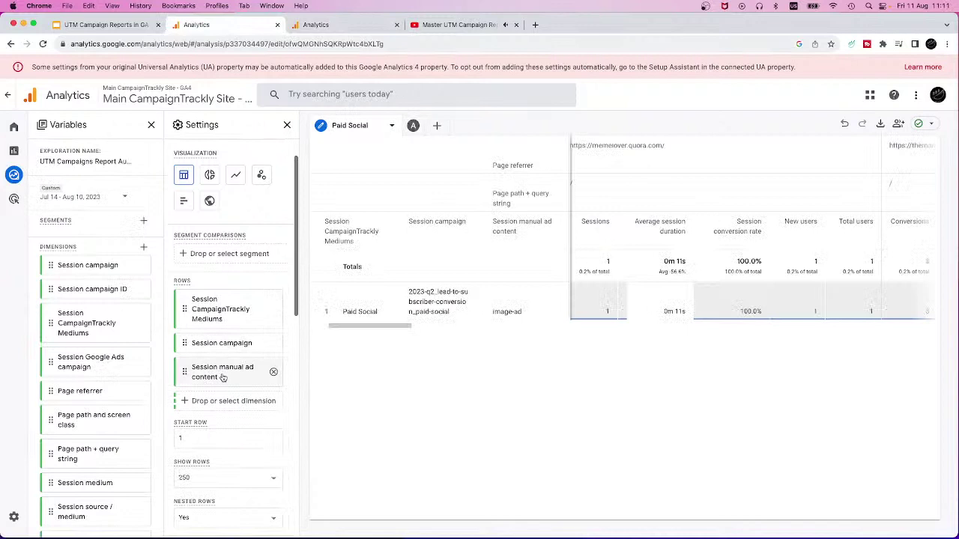
pyautogui.moveTo(217, 378)
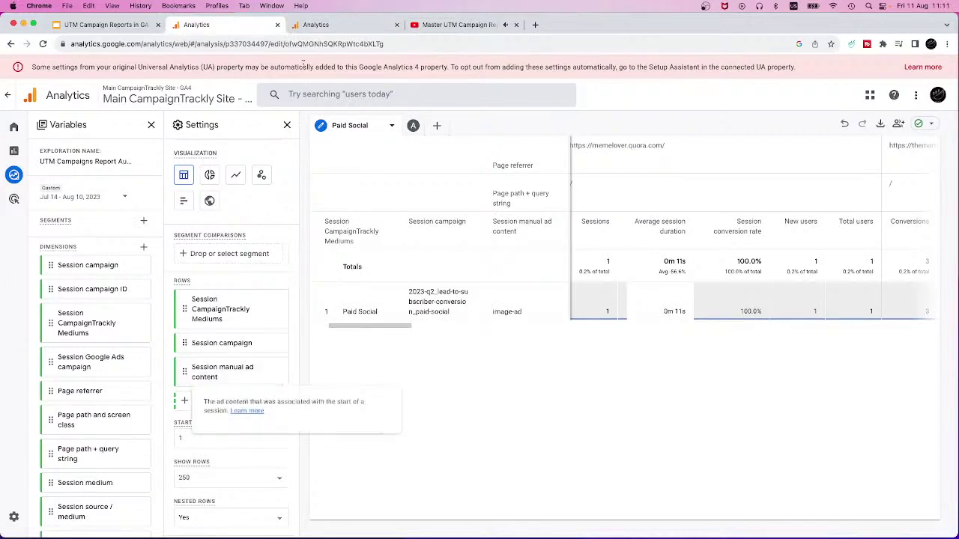
pyautogui.click(317, 25)
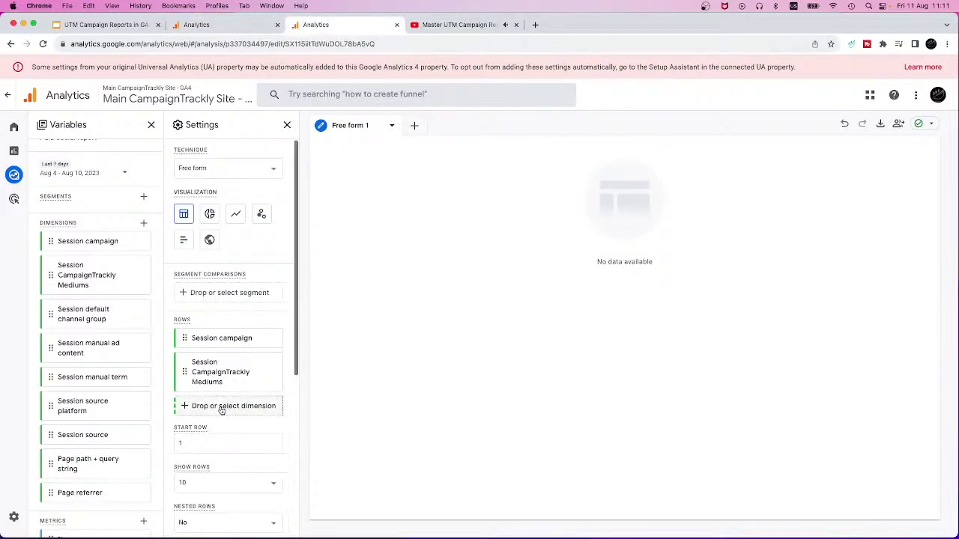
pyautogui.moveTo(135, 380); pyautogui.dragTo(221, 392)
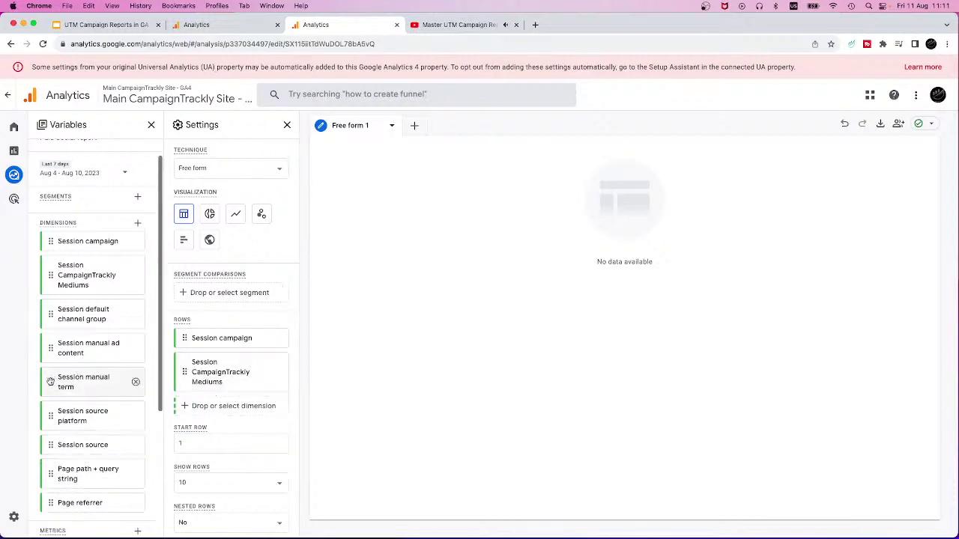
pyautogui.moveTo(50, 382); pyautogui.dragTo(194, 388)
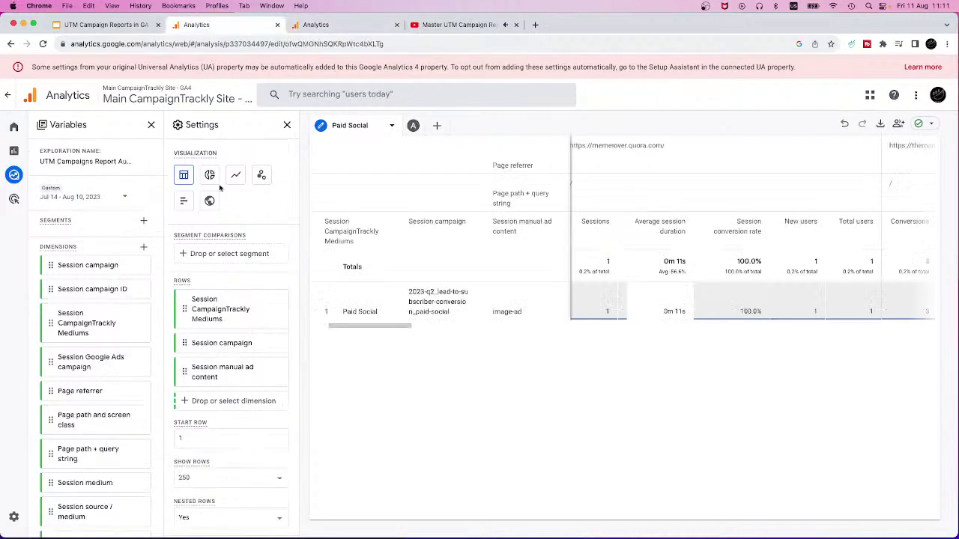
# Scroll through the Paid Social tab's settings to review its Page referrer and Page path columns.
pyautogui.scroll(-5, 225, 352)
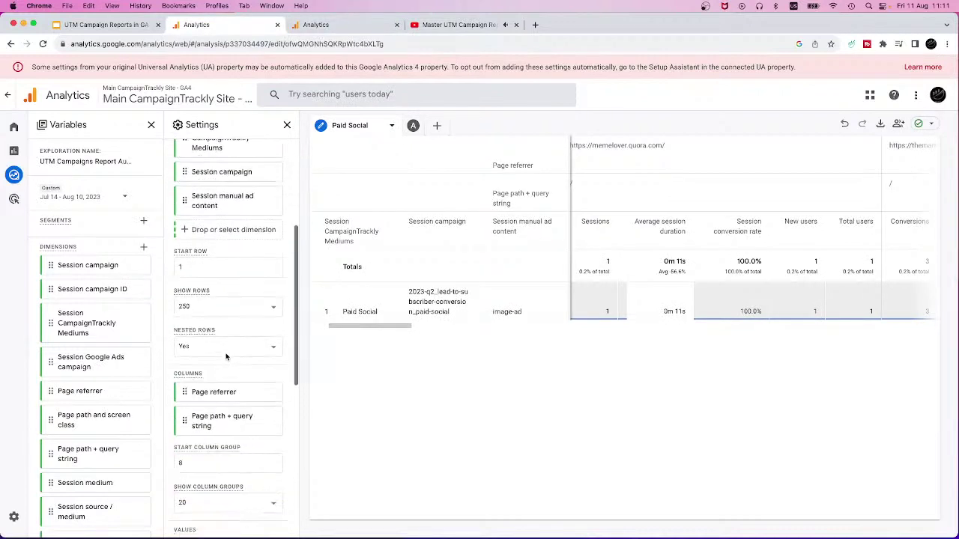
pyautogui.scroll(-2, 227, 357)
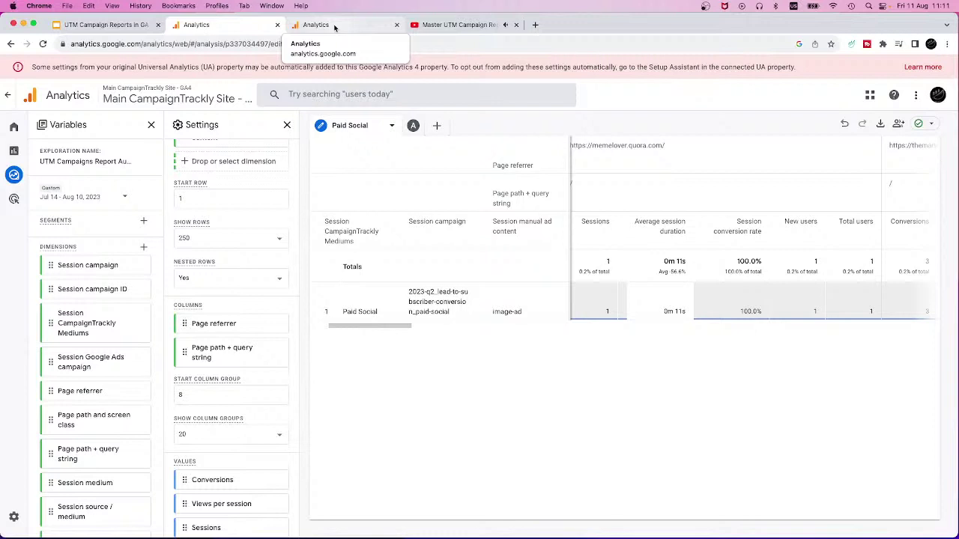
# In the Free form 1 exploration, show 50 rows and set nested rows to Yes.
pyautogui.click(335, 27)
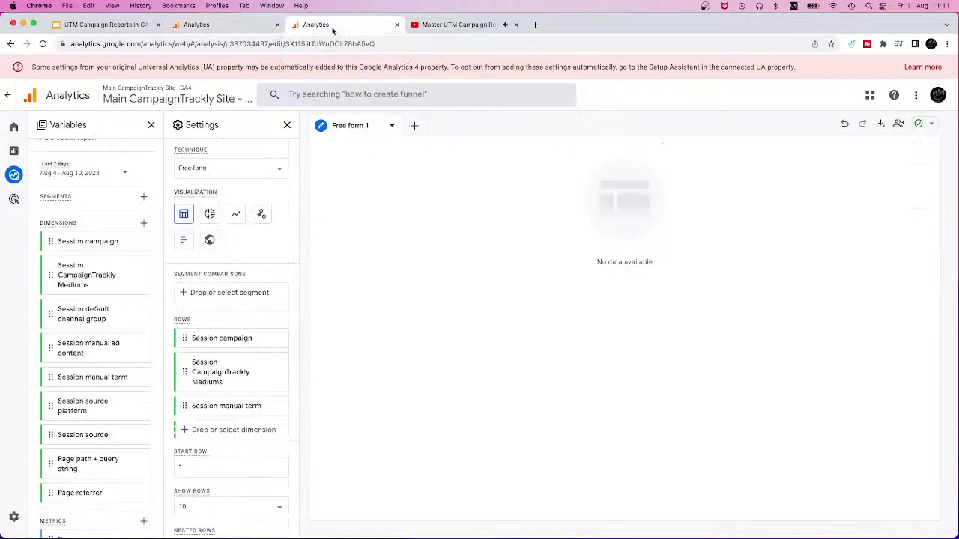
pyautogui.scroll(-5, 247, 349)
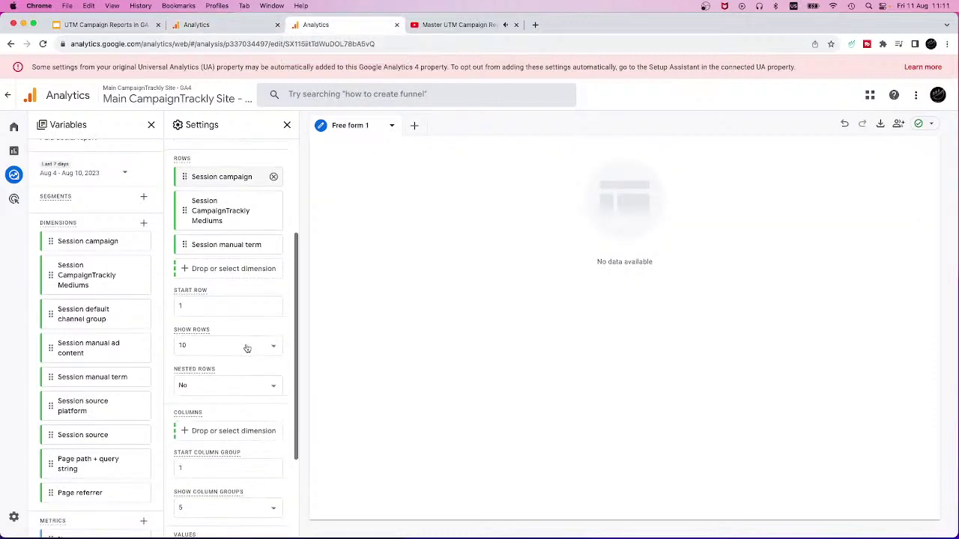
pyautogui.click(272, 259)
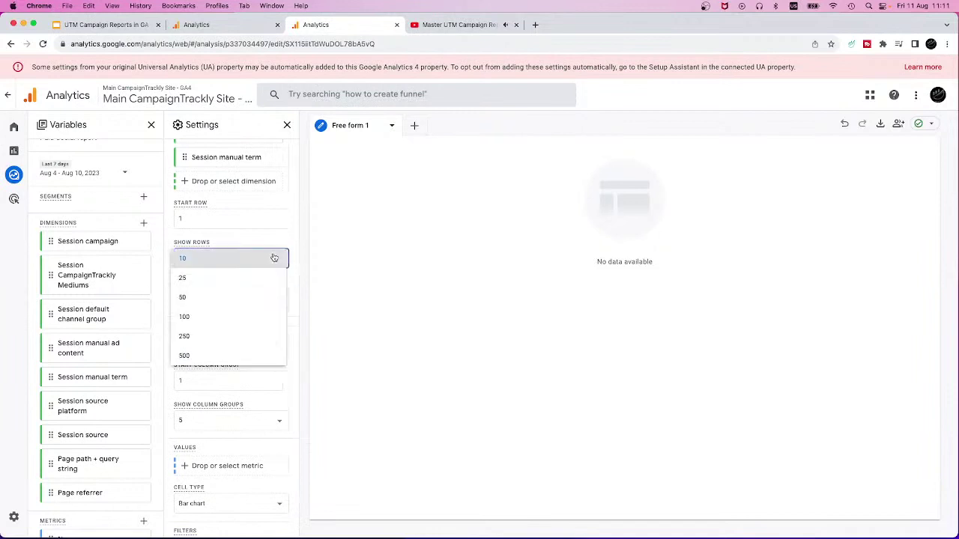
pyautogui.click(265, 299)
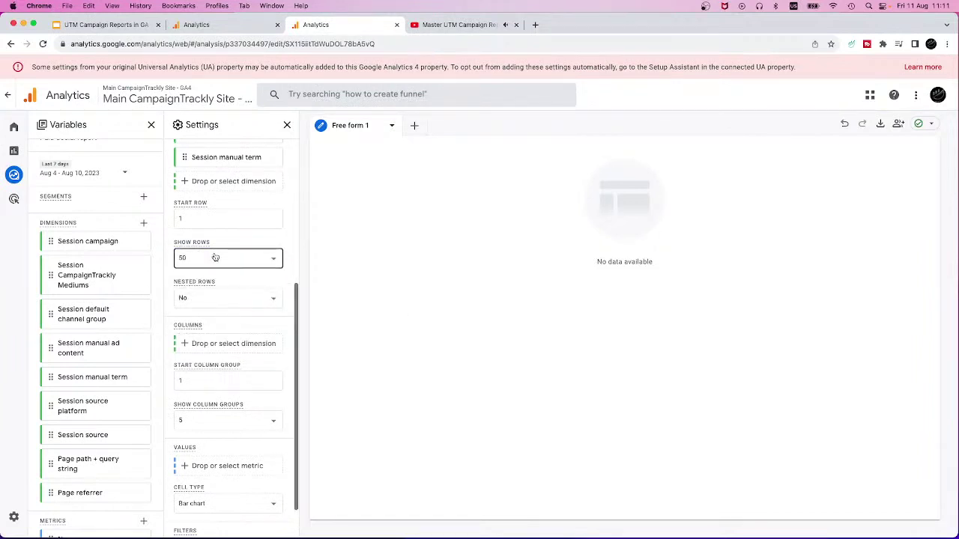
pyautogui.click(276, 300)
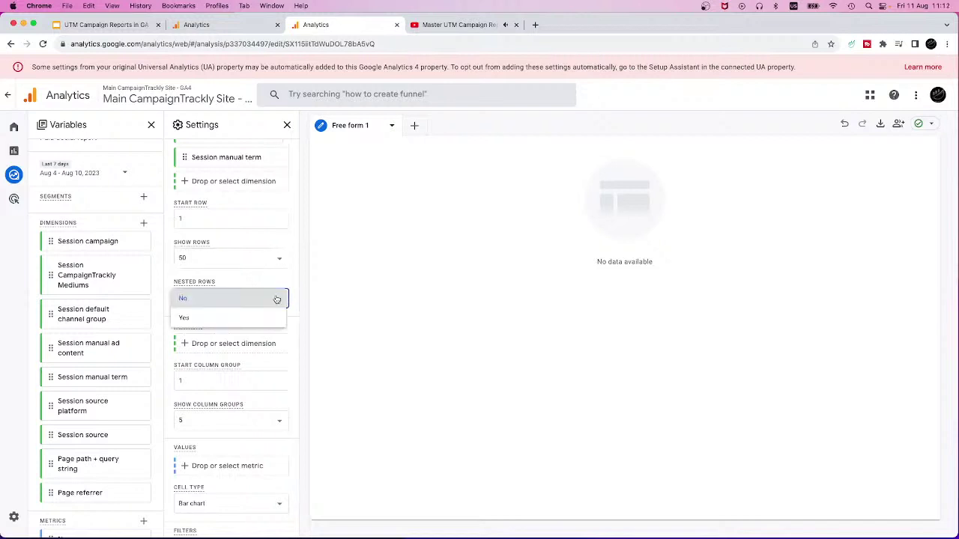
pyautogui.click(217, 318)
pyautogui.scroll(-1, 244, 328)
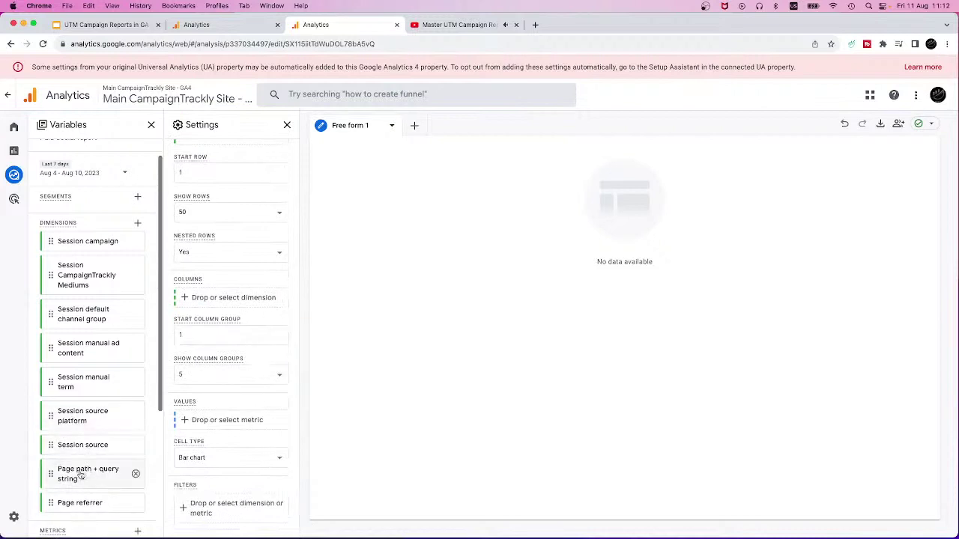
# Add Page referrer and Page path + query string as column dimensions, matching the Paid Social tab.
pyautogui.moveTo(64, 506); pyautogui.dragTo(212, 292)
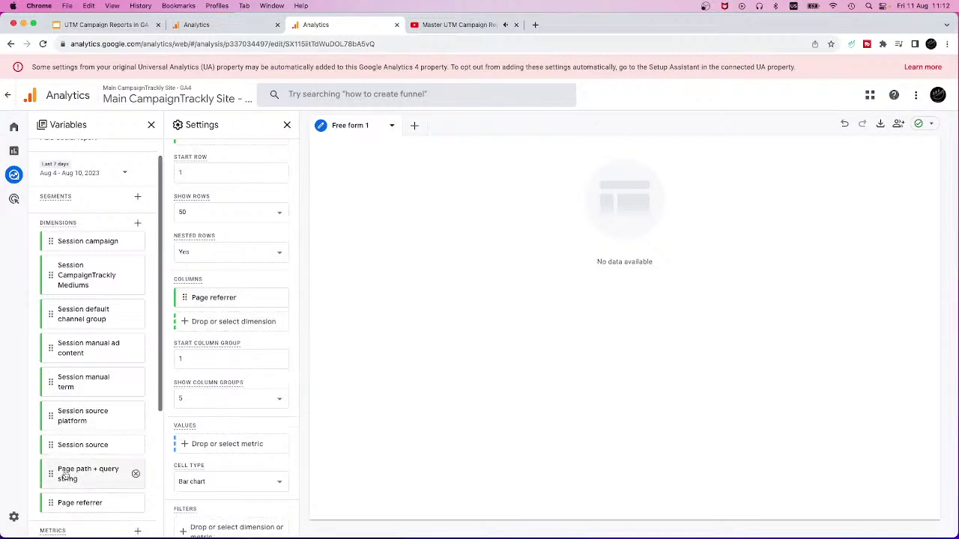
pyautogui.moveTo(65, 477); pyautogui.dragTo(204, 328)
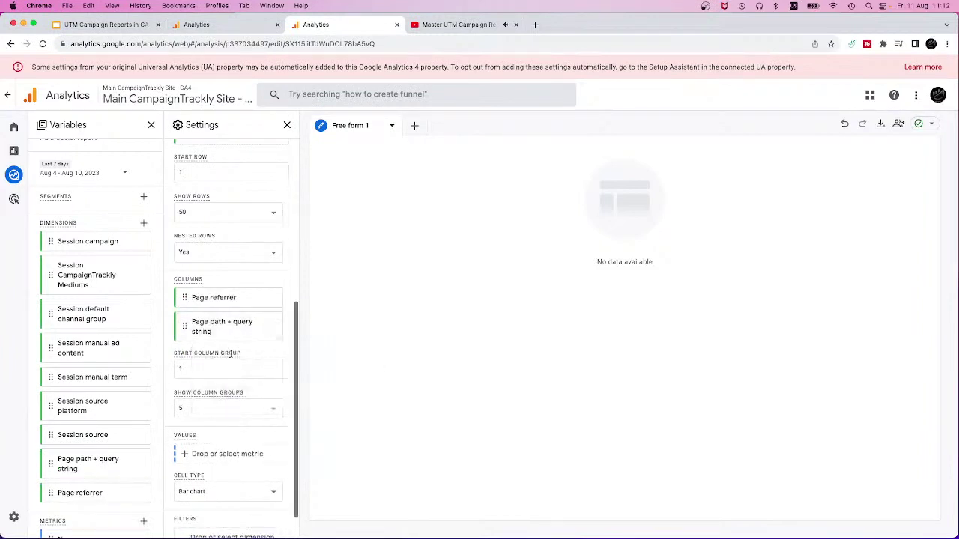
pyautogui.click(223, 26)
pyautogui.scroll(-5, 227, 364)
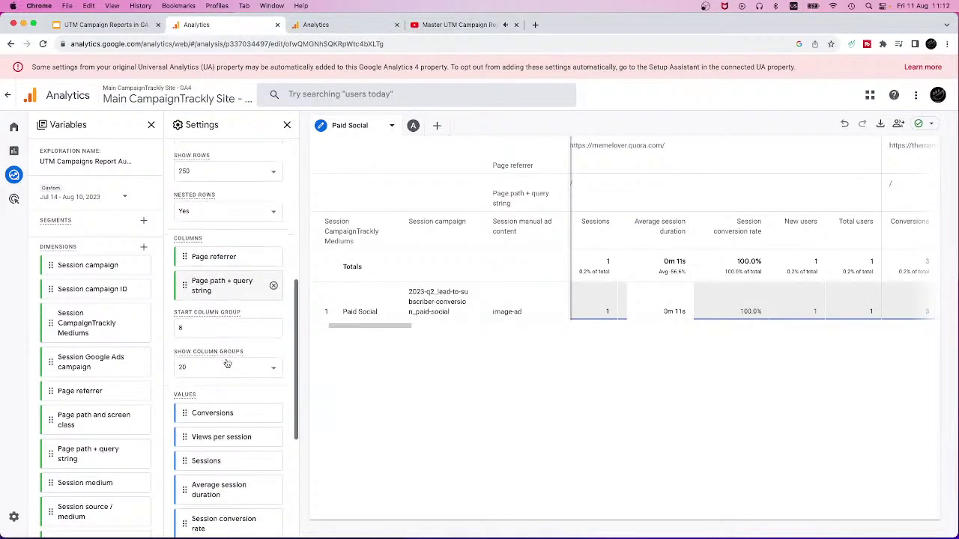
pyautogui.scroll(-1, 227, 363)
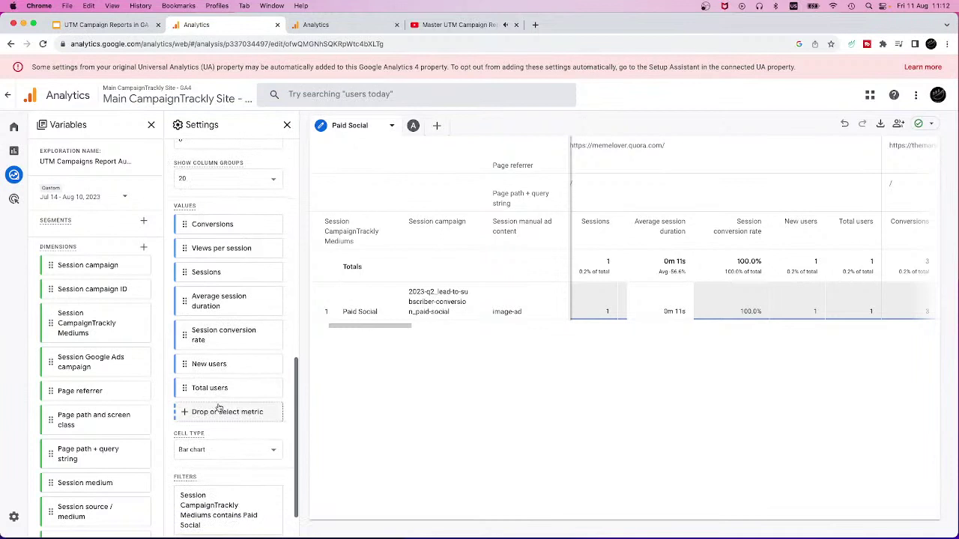
pyautogui.click(321, 24)
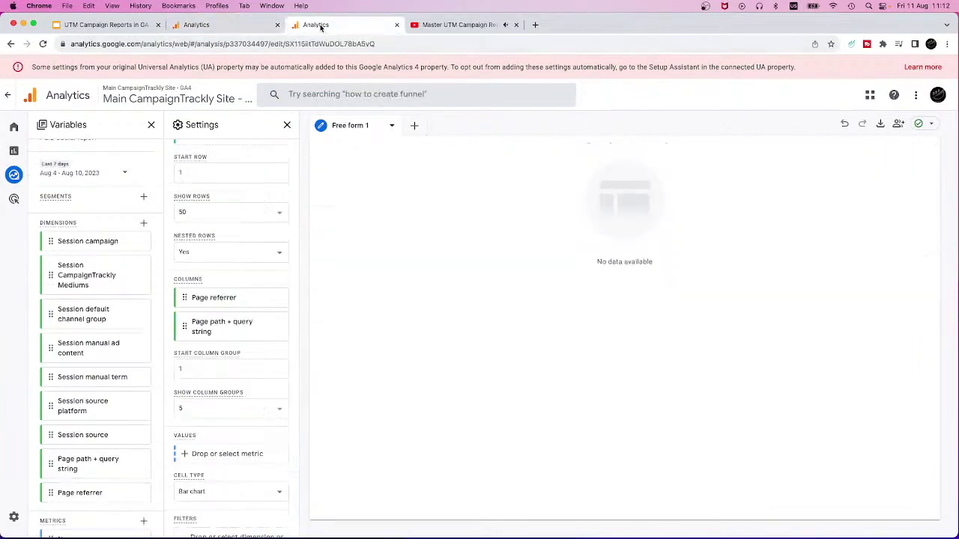
pyautogui.scroll(-1, 222, 372)
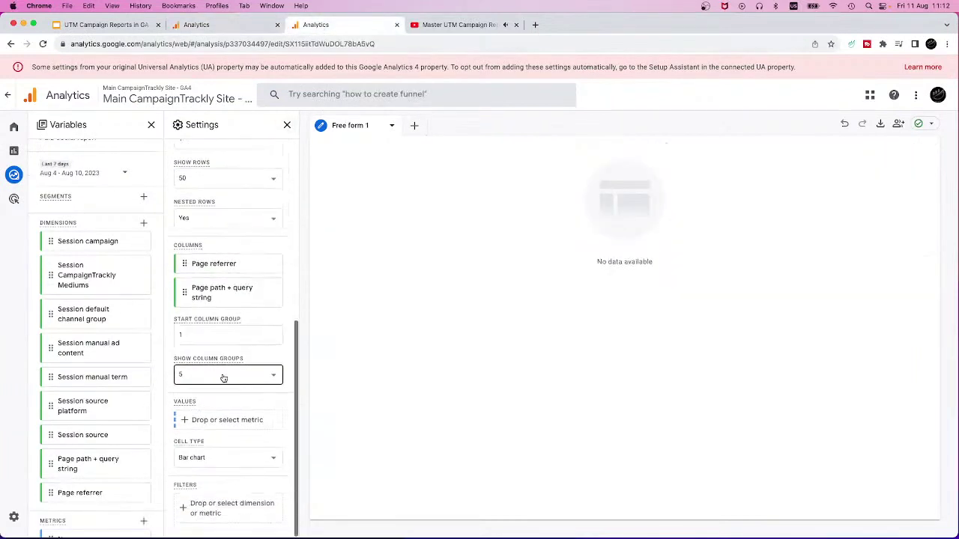
# Add New users, Total users, Engagement rate and Sessions as Values in the Free form 1 table.
pyautogui.scroll(-5, 146, 413)
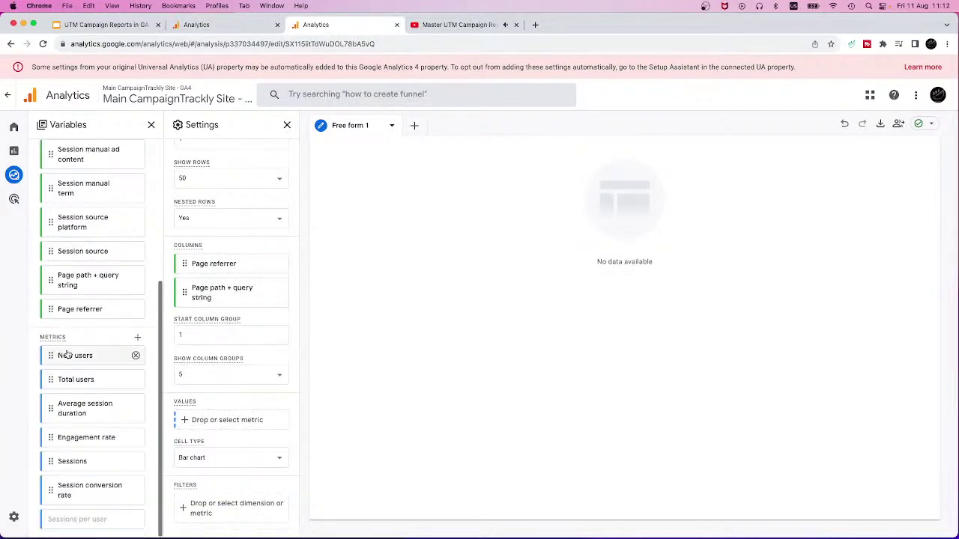
pyautogui.click(183, 421)
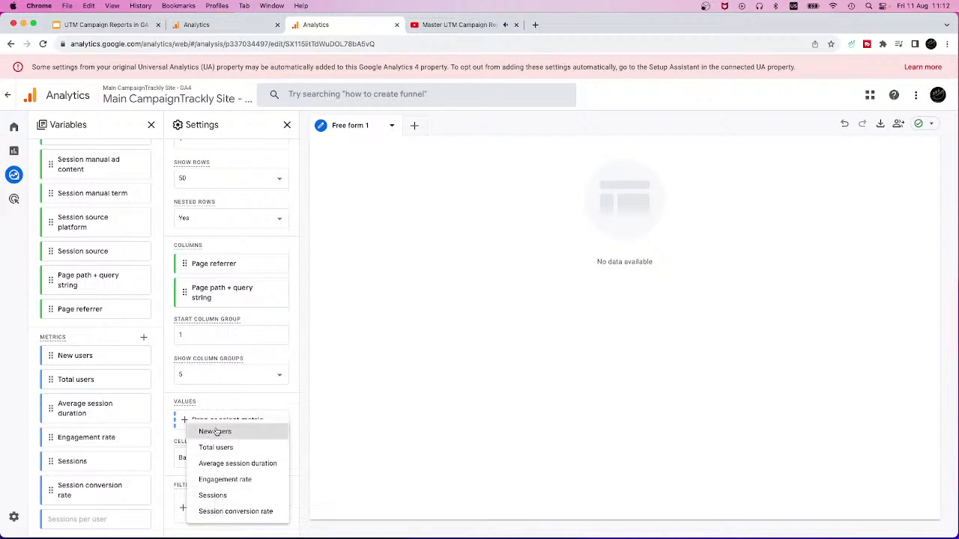
pyautogui.click(219, 432)
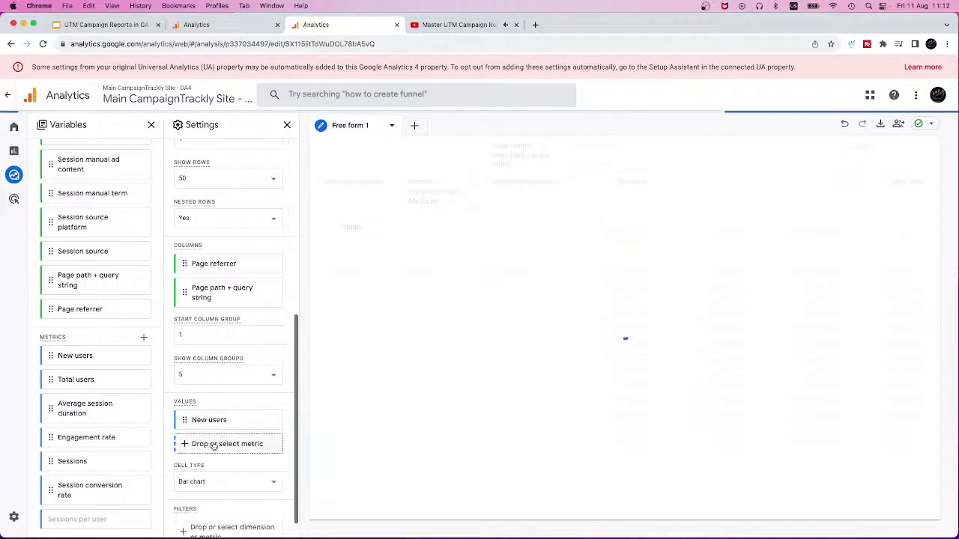
pyautogui.click(214, 445)
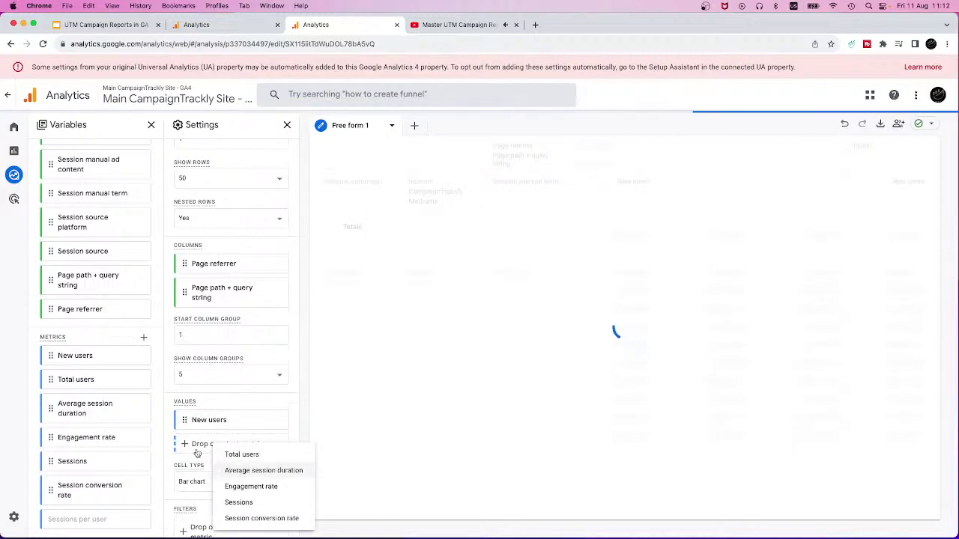
pyautogui.click(241, 454)
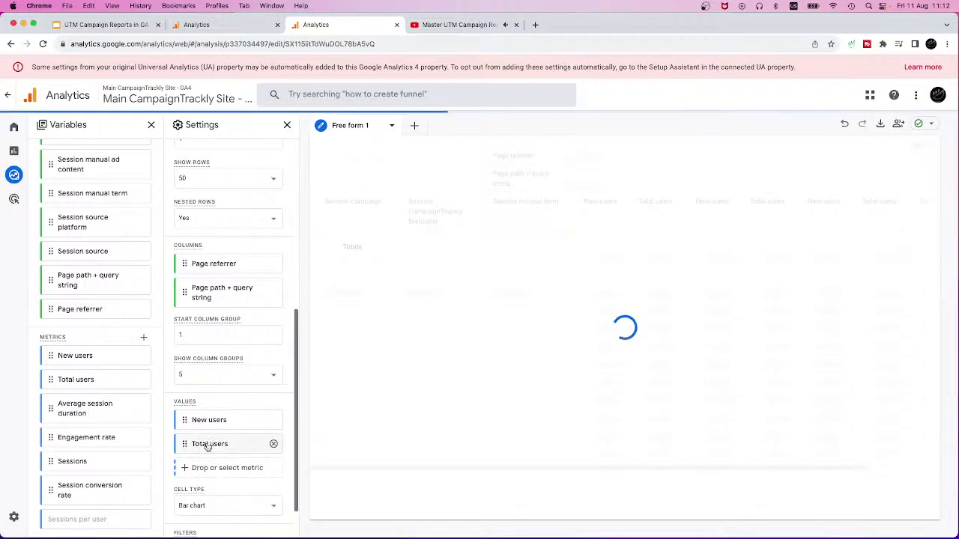
pyautogui.scroll(-1, 202, 457)
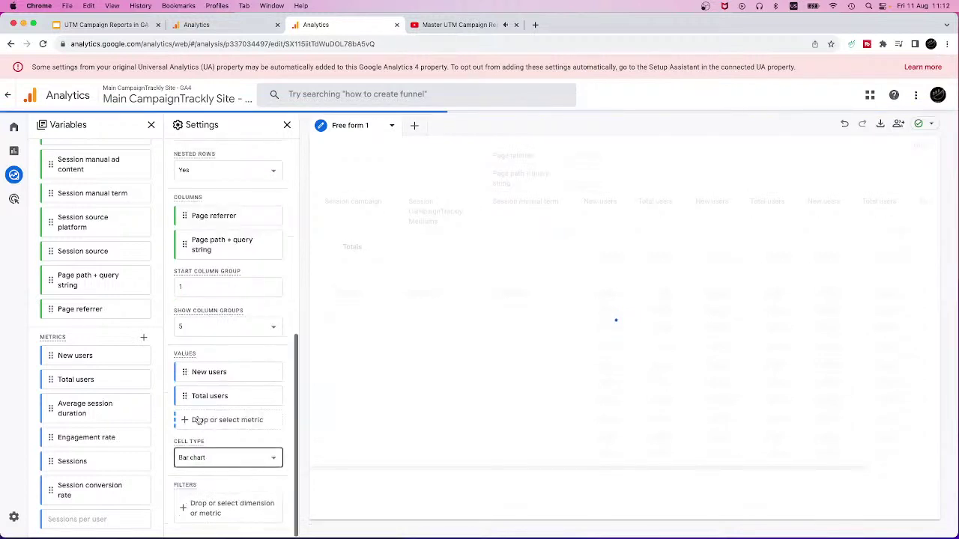
pyautogui.click(198, 420)
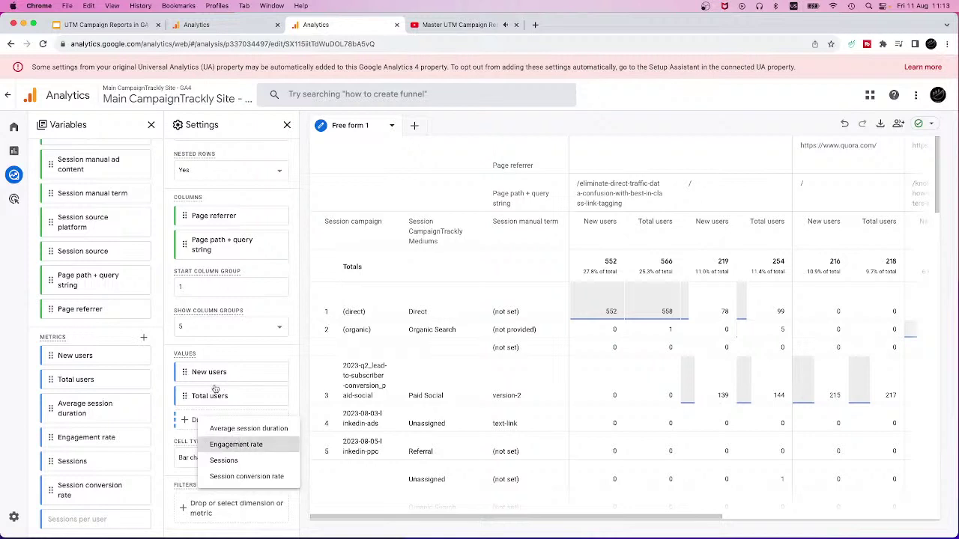
pyautogui.click(236, 444)
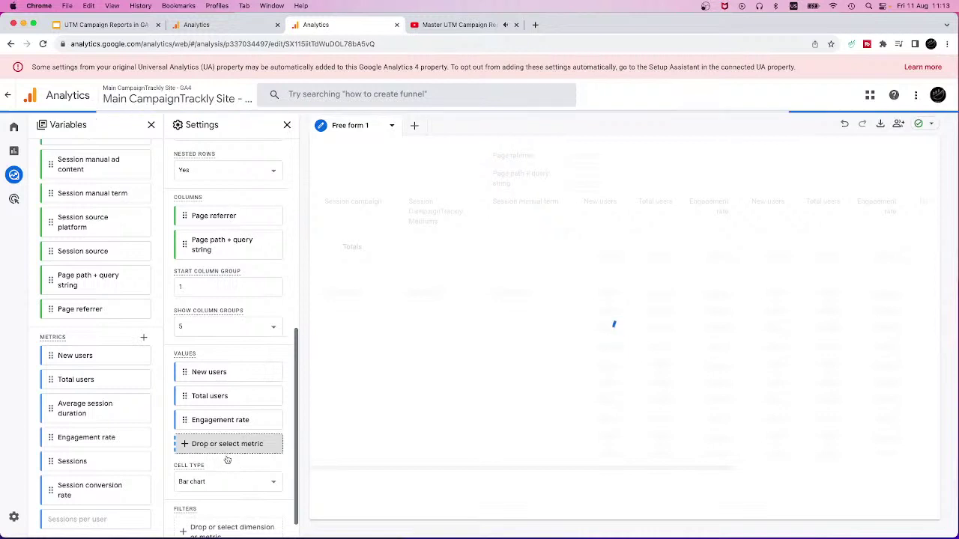
pyautogui.click(223, 445)
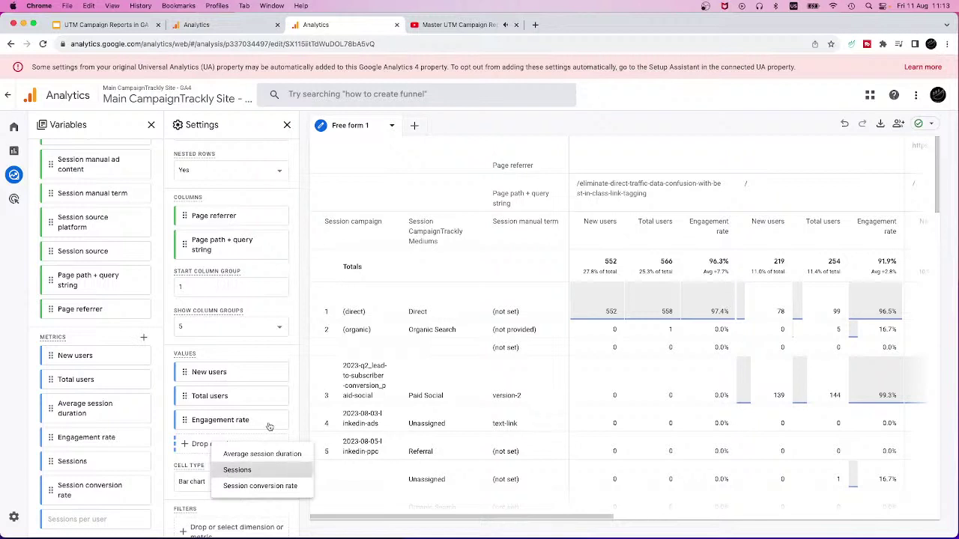
pyautogui.click(231, 470)
pyautogui.scroll(-2, 273, 451)
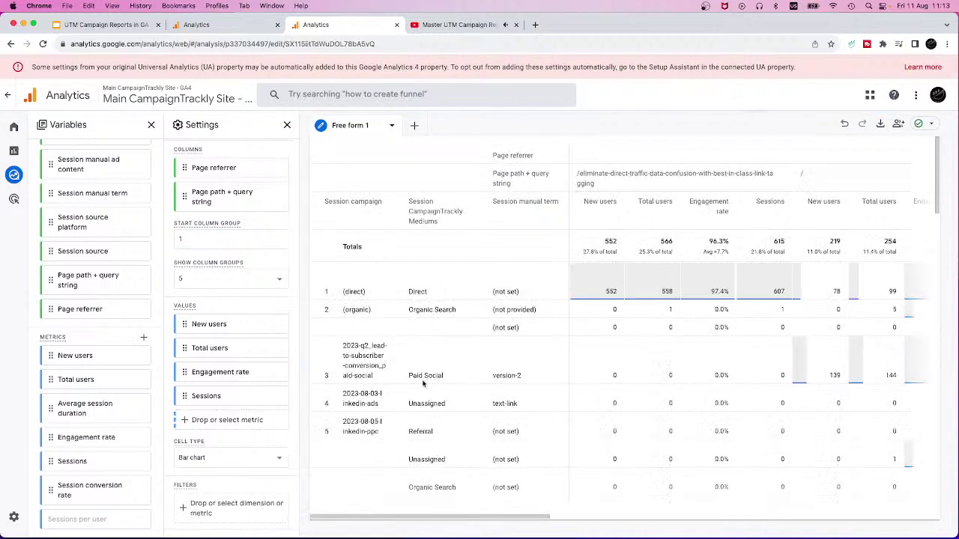
# Scroll through the table rows down to the Email Tracking Campaign entries.
pyautogui.scroll(-5, 427, 307)
pyautogui.scroll(-5, 429, 310)
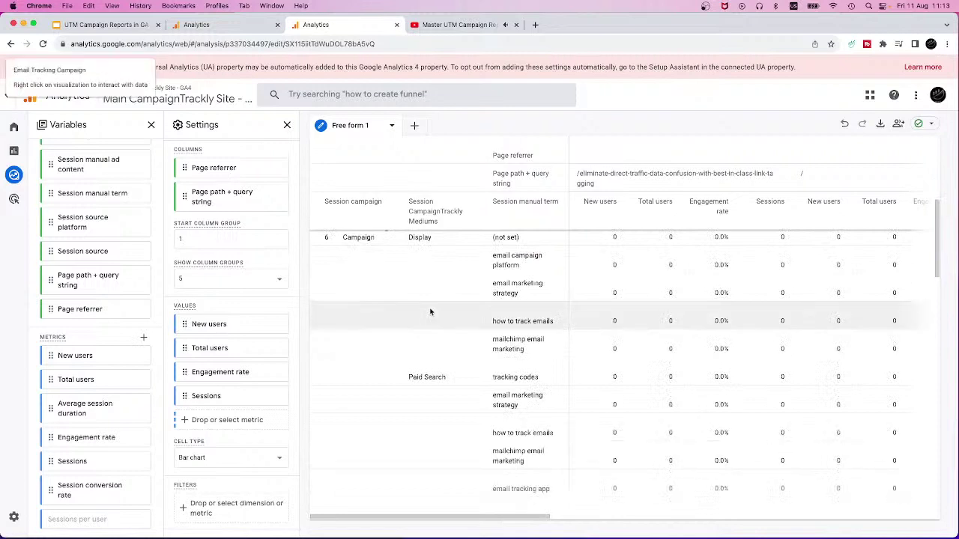
pyautogui.scroll(-1, 430, 311)
pyautogui.scroll(-1, 430, 312)
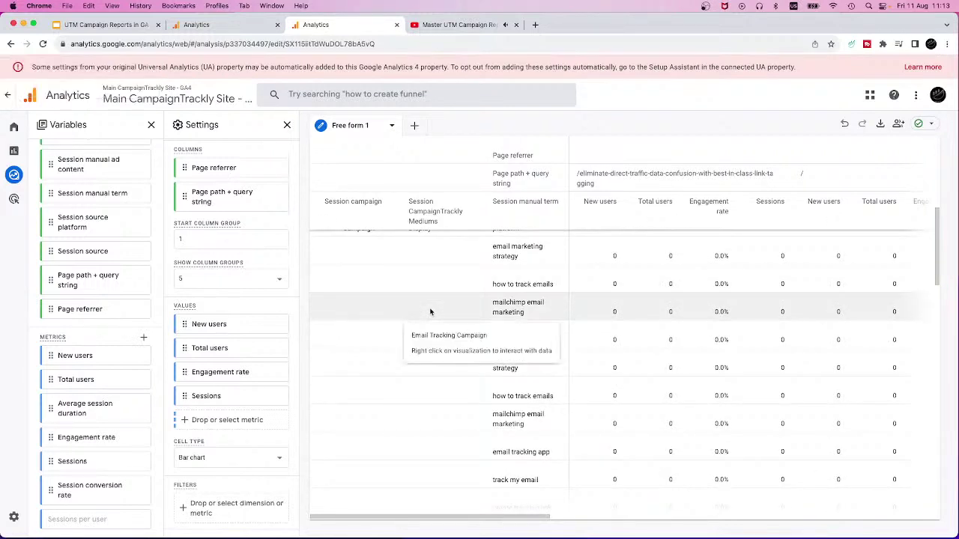
pyautogui.scroll(3, 431, 309)
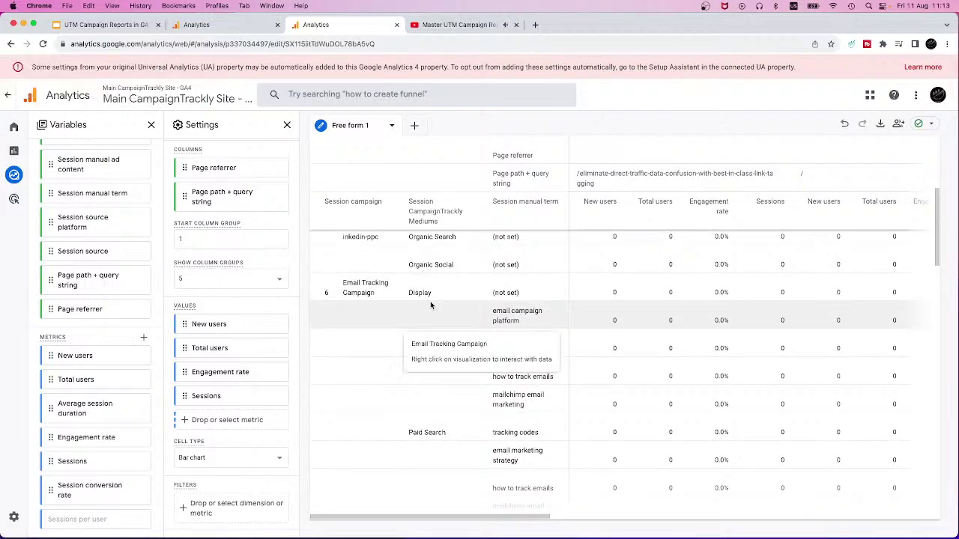
pyautogui.scroll(3, 430, 301)
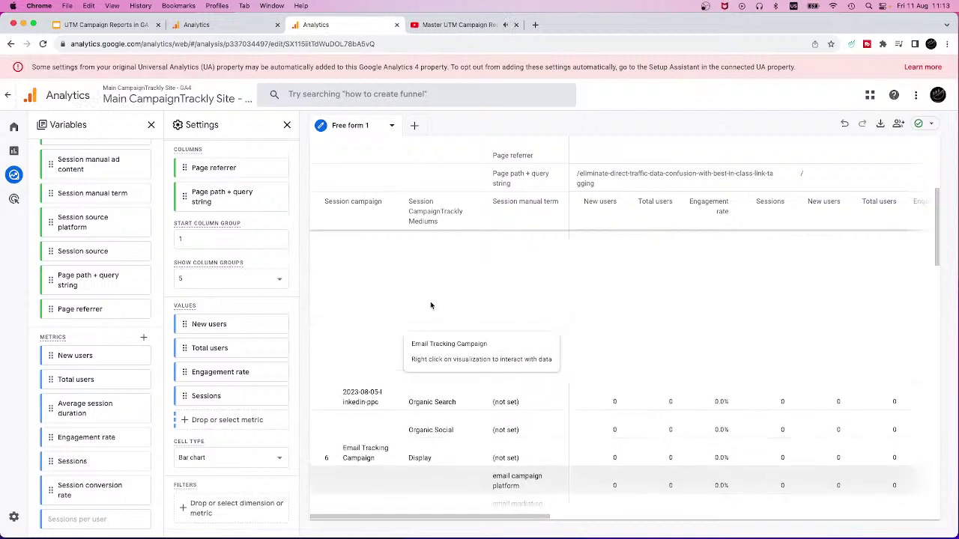
pyautogui.scroll(-3, 430, 301)
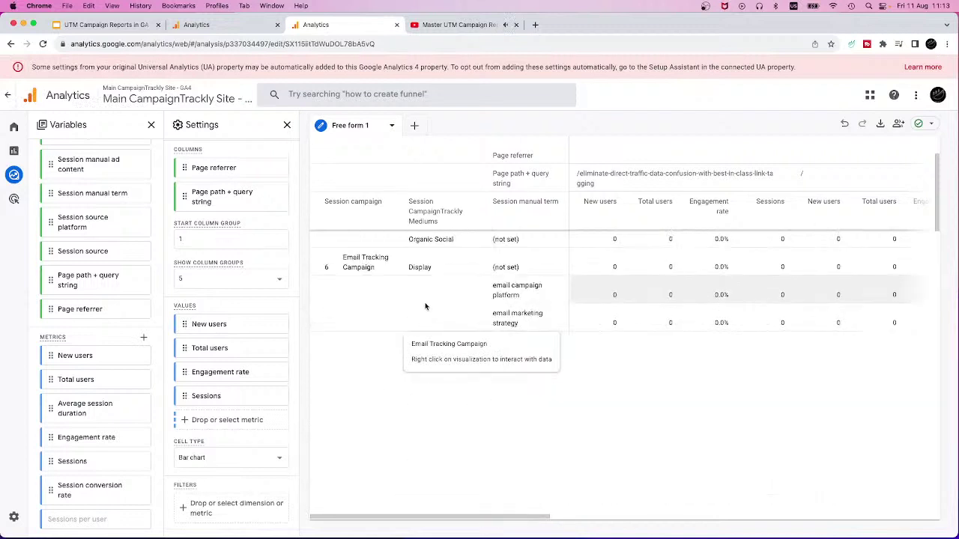
# Filter on Session default channel group containing Paid Social, then view the Paid Social exploration tab.
pyautogui.click(202, 508)
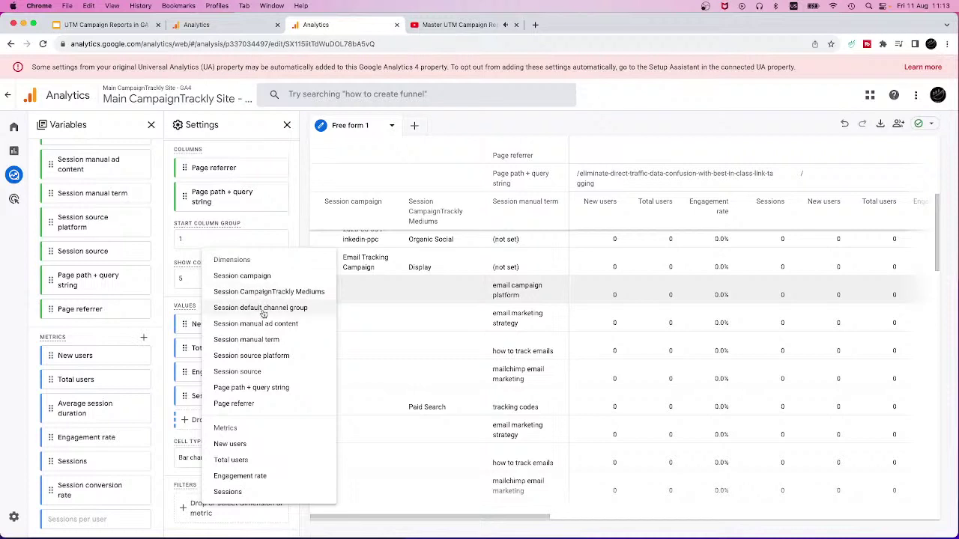
pyautogui.click(263, 311)
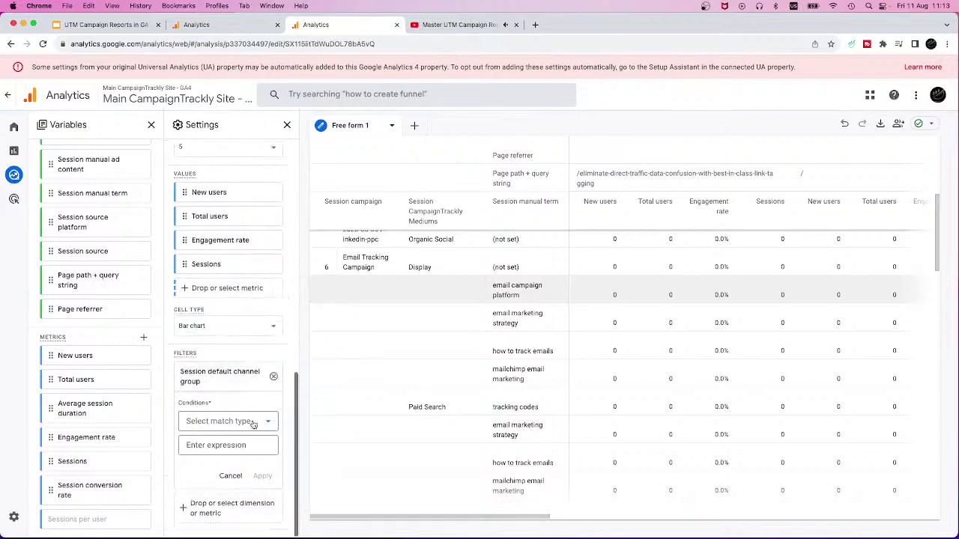
pyautogui.click(267, 423)
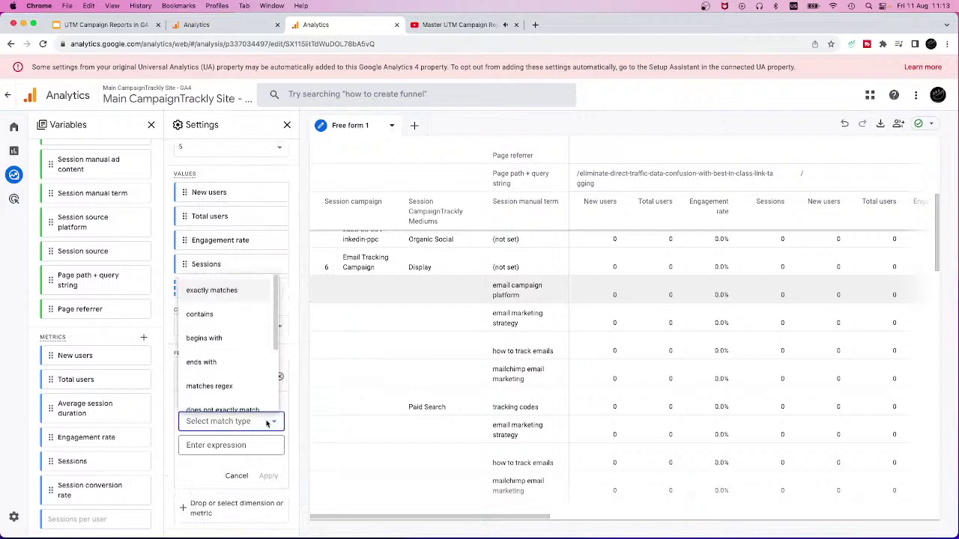
pyautogui.click(216, 315)
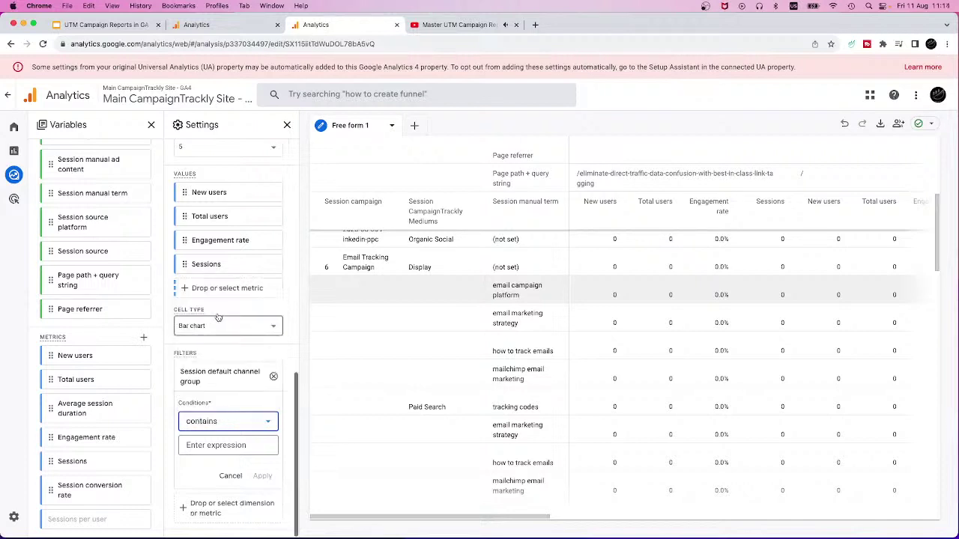
pyautogui.click(241, 446)
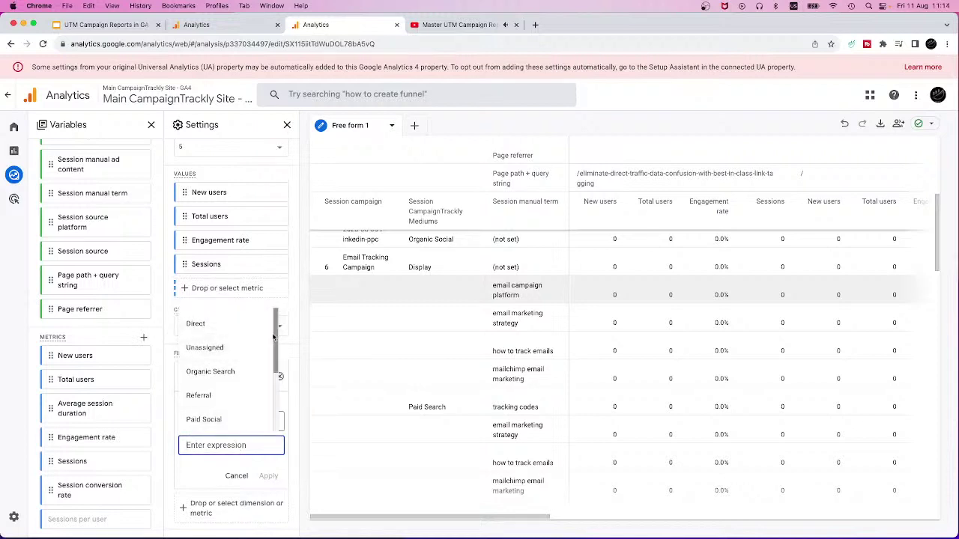
pyautogui.scroll(-3, 276, 333)
pyautogui.scroll(3, 274, 325)
pyautogui.scroll(-3, 271, 323)
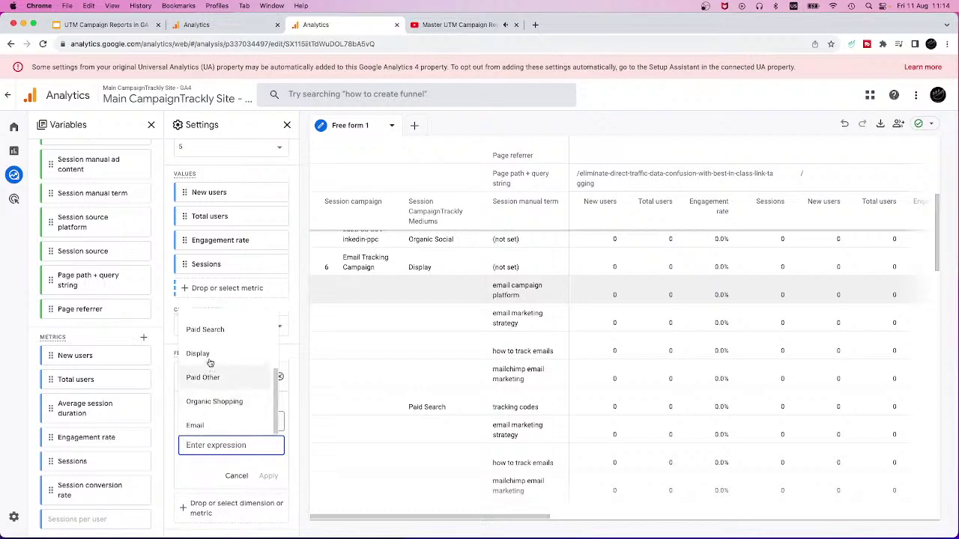
pyautogui.scroll(1, 210, 363)
pyautogui.scroll(2, 210, 364)
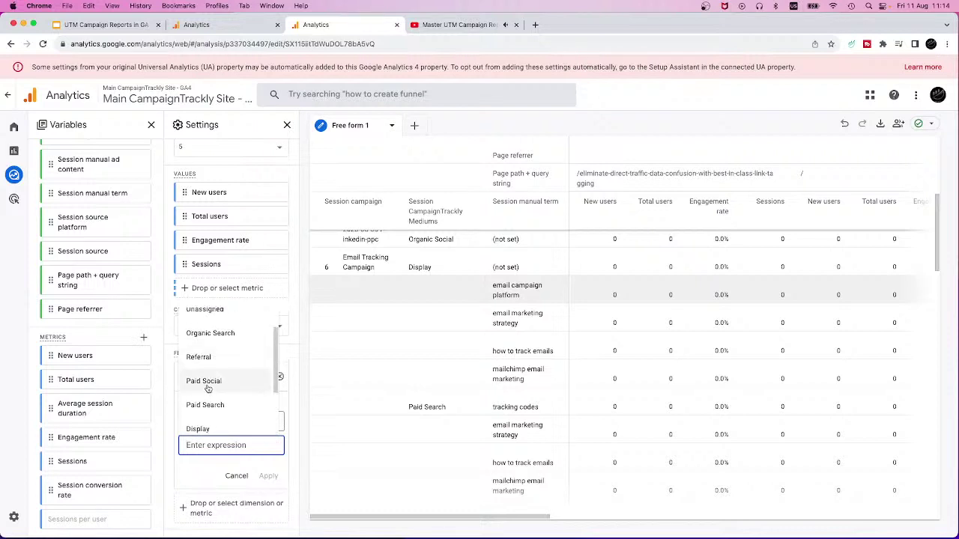
pyautogui.click(204, 381)
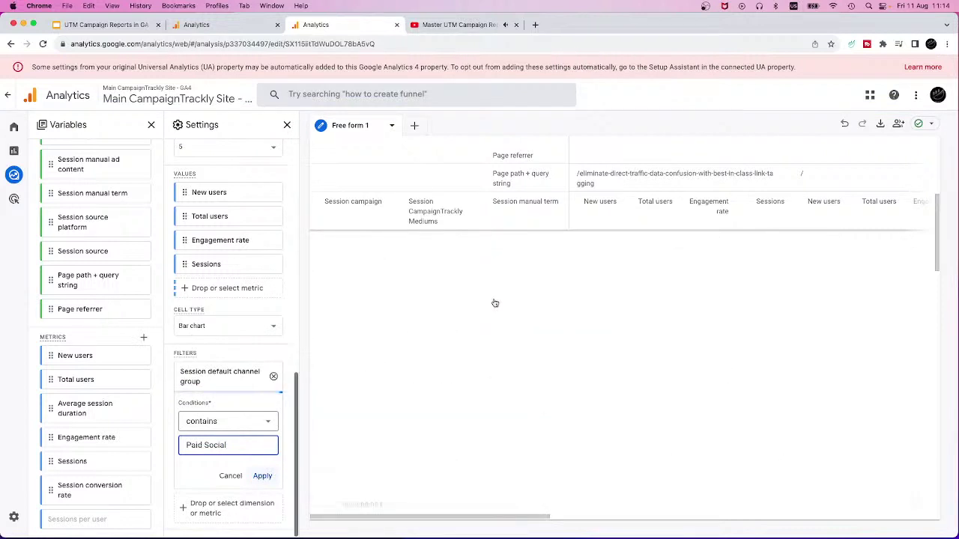
pyautogui.click(215, 25)
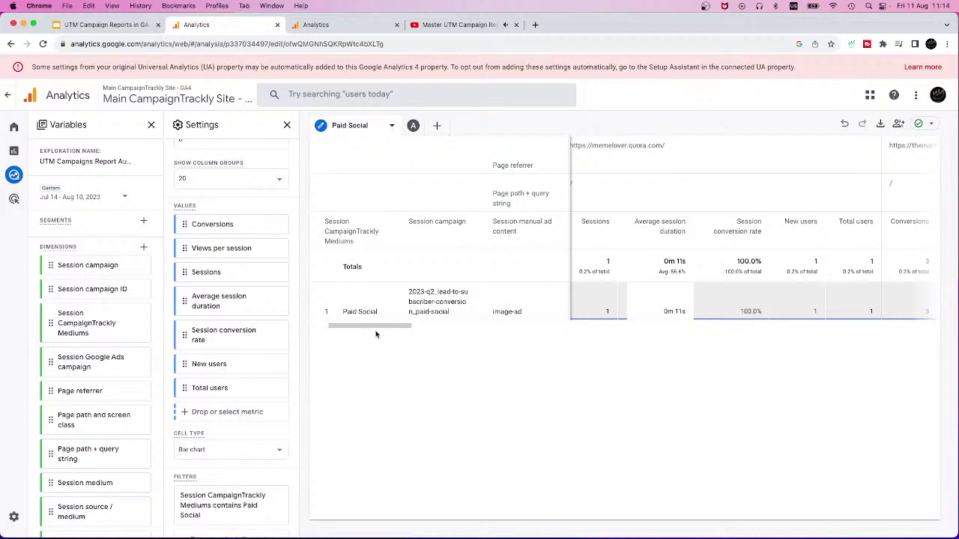
pyautogui.moveTo(380, 325); pyautogui.dragTo(343, 328)
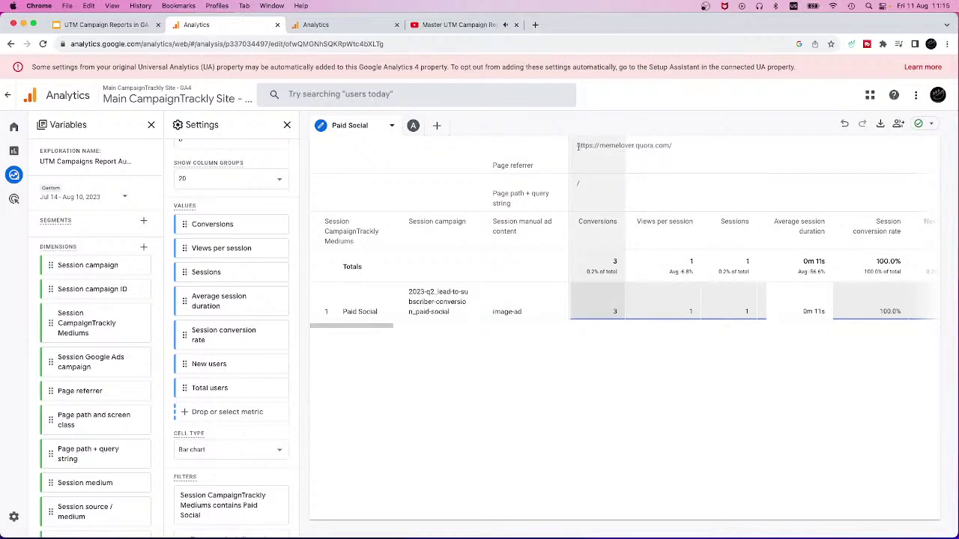
pyautogui.moveTo(575, 146); pyautogui.dragTo(541, 218)
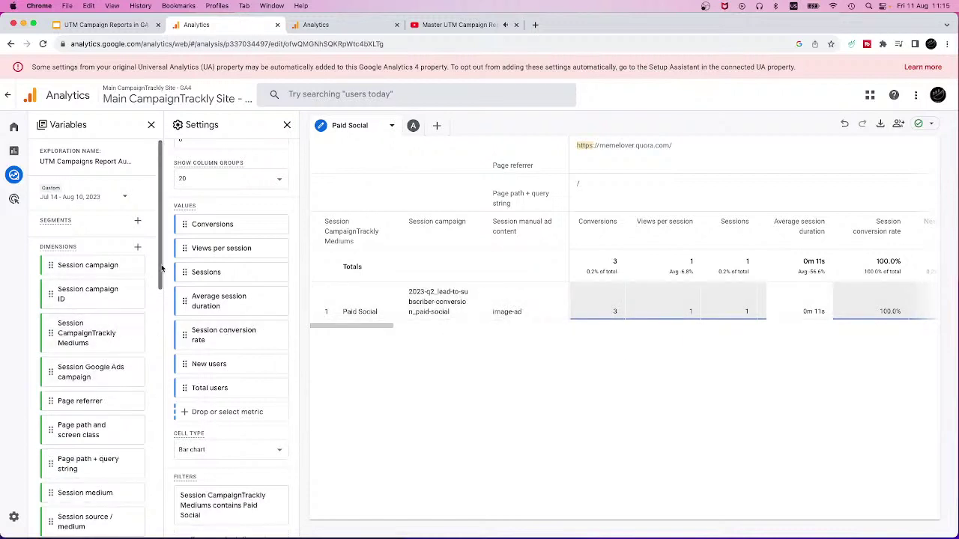
pyautogui.scroll(-6, 149, 362)
pyautogui.scroll(-1, 150, 362)
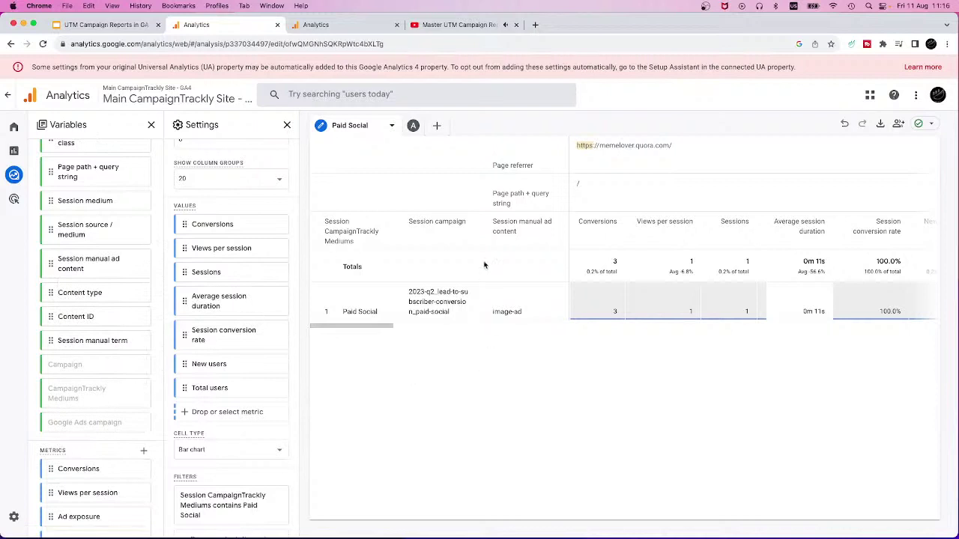
pyautogui.moveTo(386, 327); pyautogui.dragTo(410, 334)
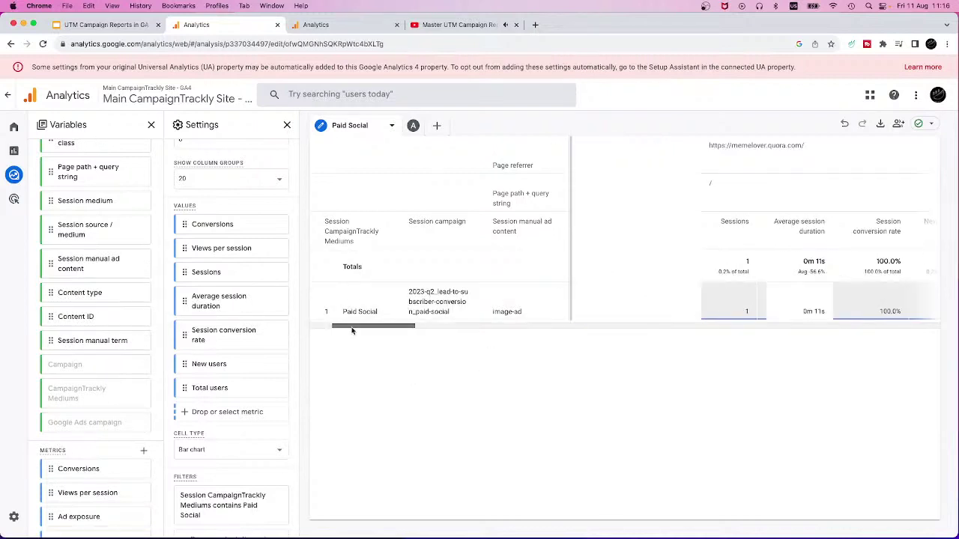
# Add Session manual term to Rows between Session campaign and Session manual ad content.
pyautogui.scroll(5, 214, 243)
pyautogui.scroll(5, 215, 243)
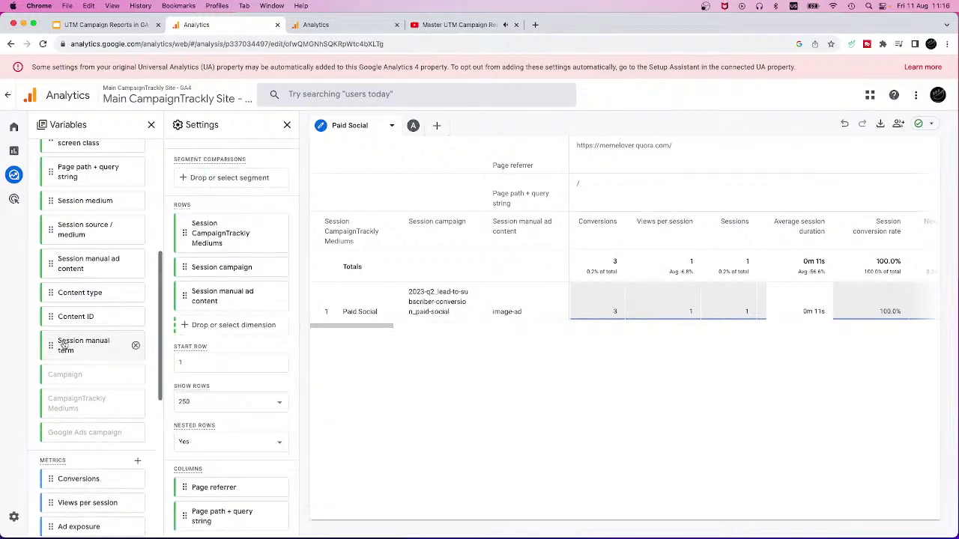
pyautogui.moveTo(65, 346); pyautogui.dragTo(198, 321)
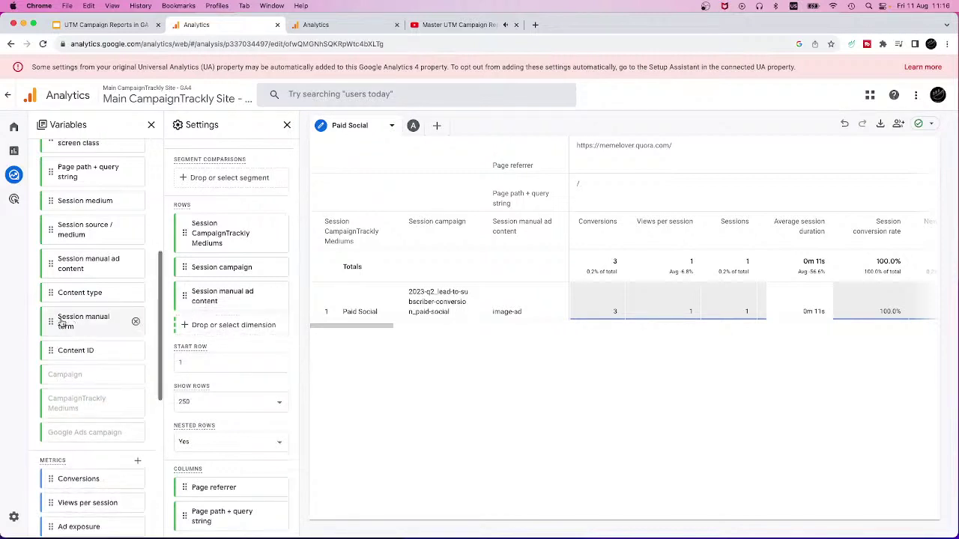
pyautogui.moveTo(62, 321); pyautogui.dragTo(201, 313)
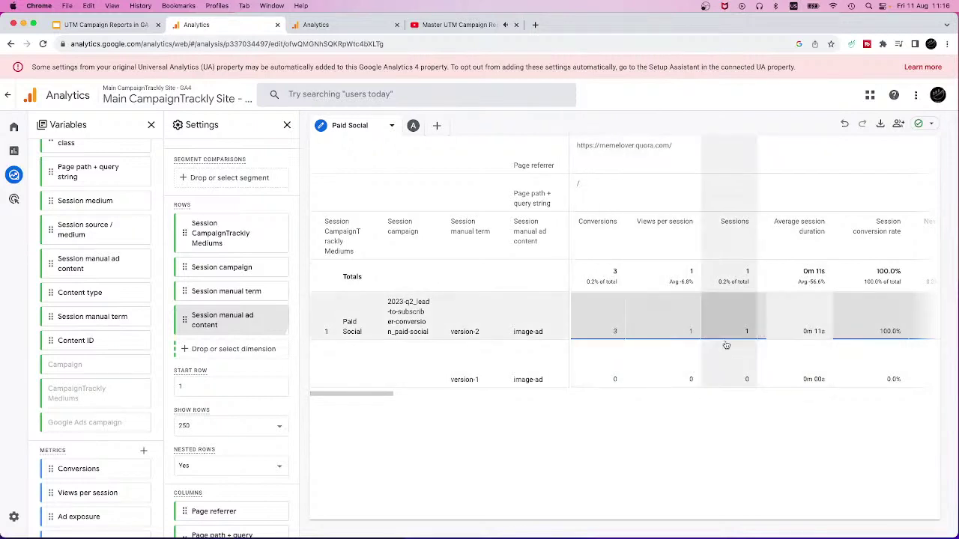
pyautogui.moveTo(366, 394); pyautogui.dragTo(381, 400)
pyautogui.hscroll(2, 679, 300)
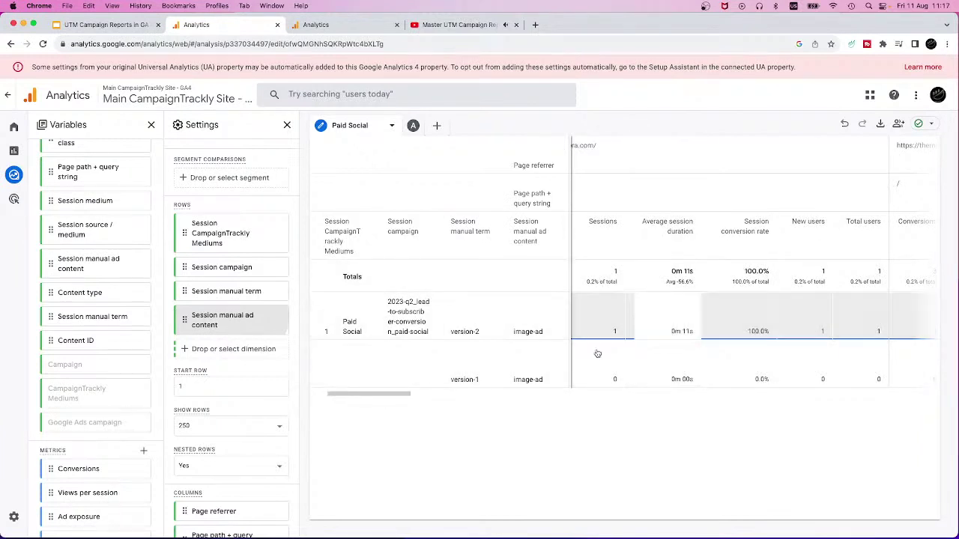
pyautogui.moveTo(387, 397); pyautogui.dragTo(396, 397)
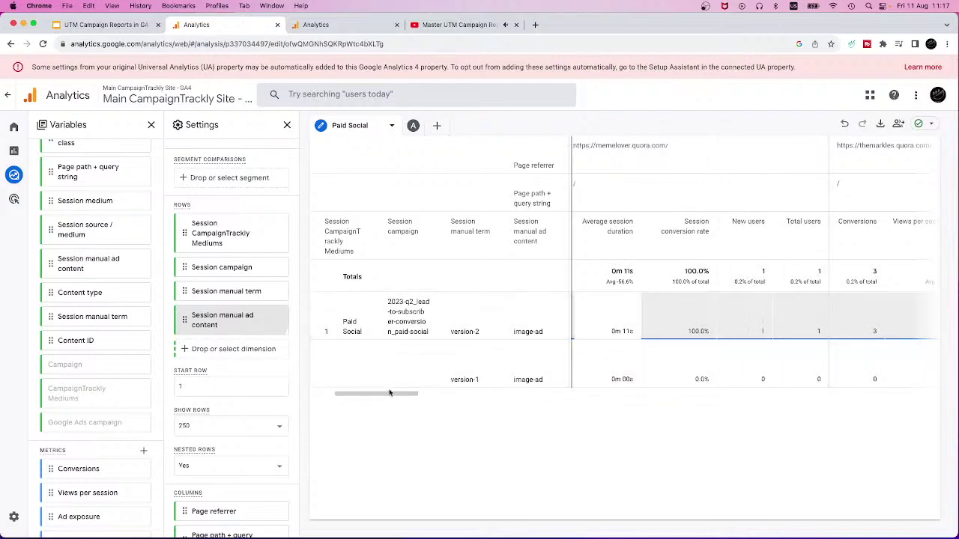
pyautogui.moveTo(394, 394); pyautogui.dragTo(415, 396)
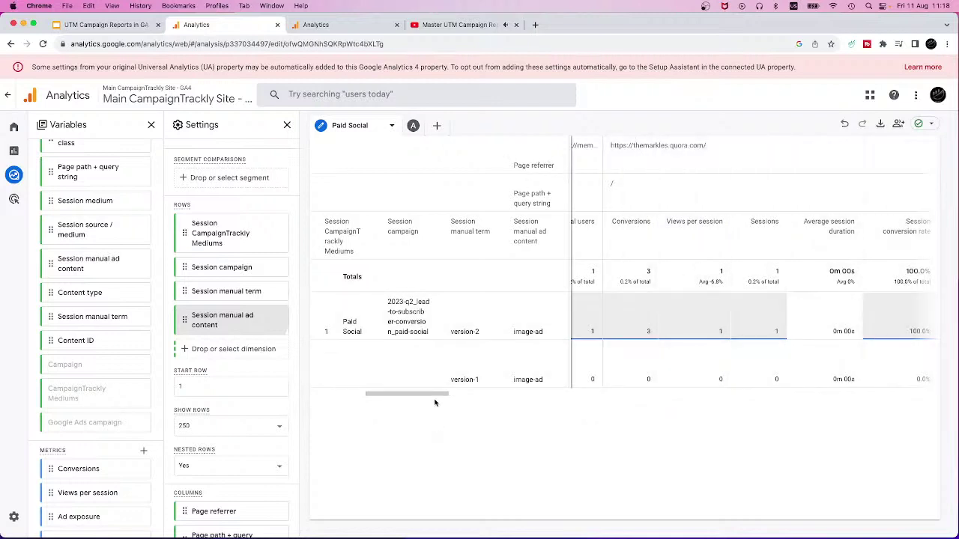
pyautogui.hscroll(5, 440, 393)
pyautogui.hscroll(5, 475, 402)
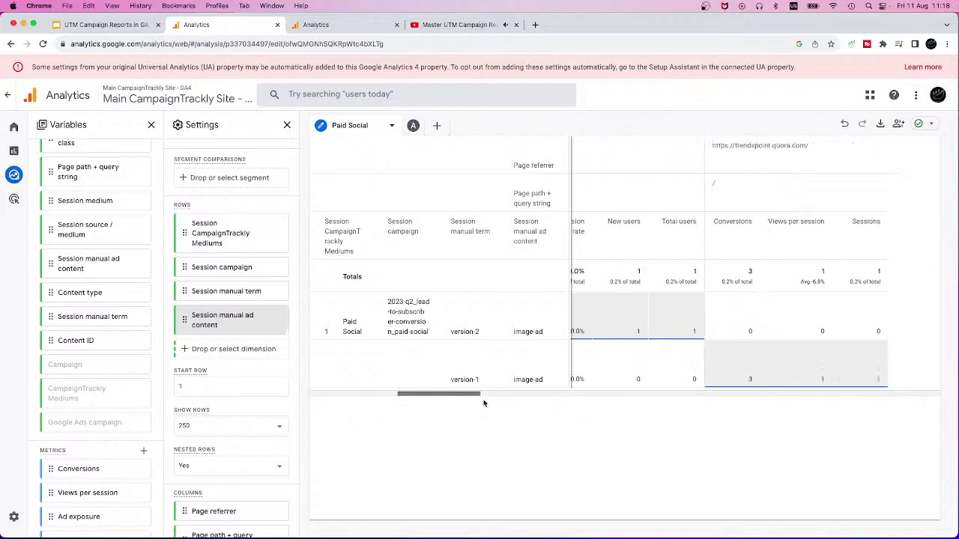
pyautogui.hscroll(-2, 494, 403)
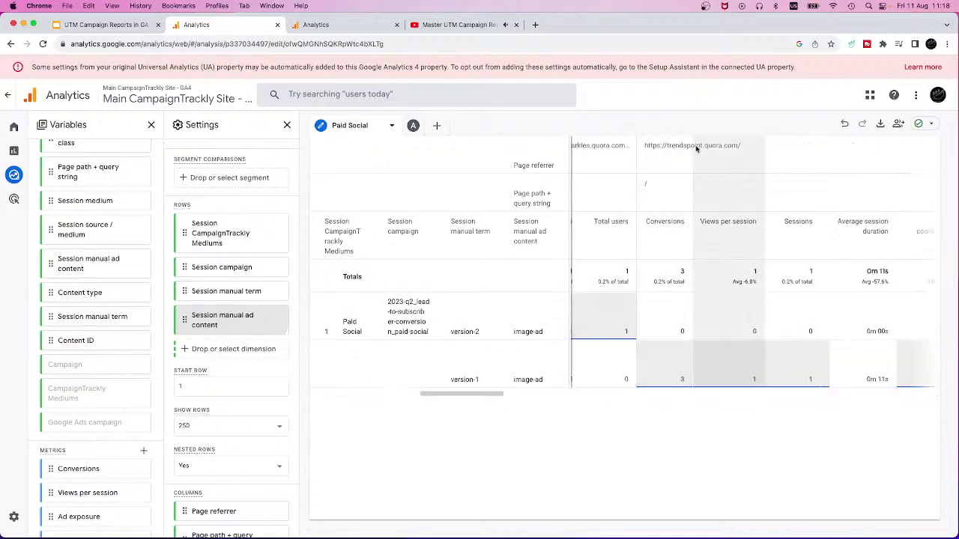
pyautogui.moveTo(462, 397)
pyautogui.mouseDown()
pyautogui.moveTo(484, 397)
pyautogui.moveTo(464, 398)
pyautogui.mouseUp()
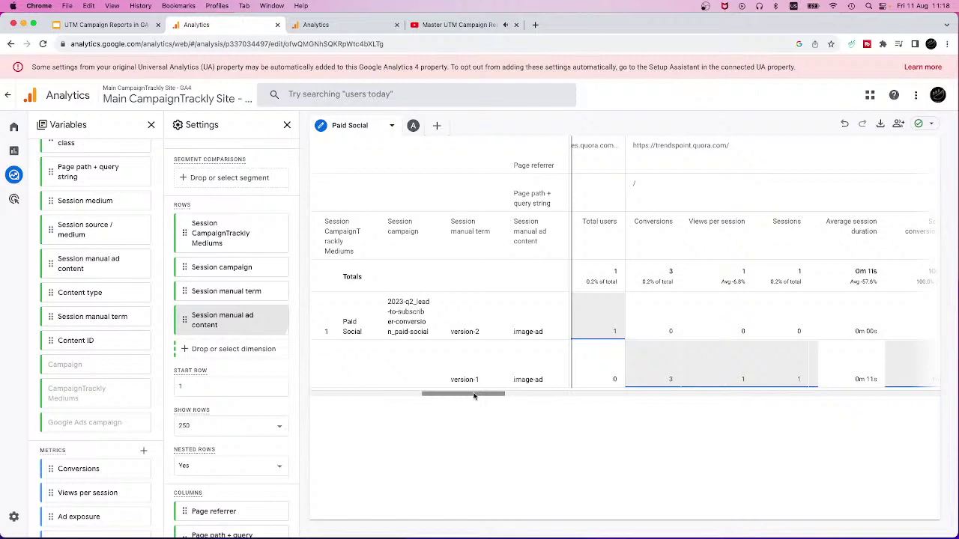
pyautogui.moveTo(474, 396); pyautogui.dragTo(535, 400)
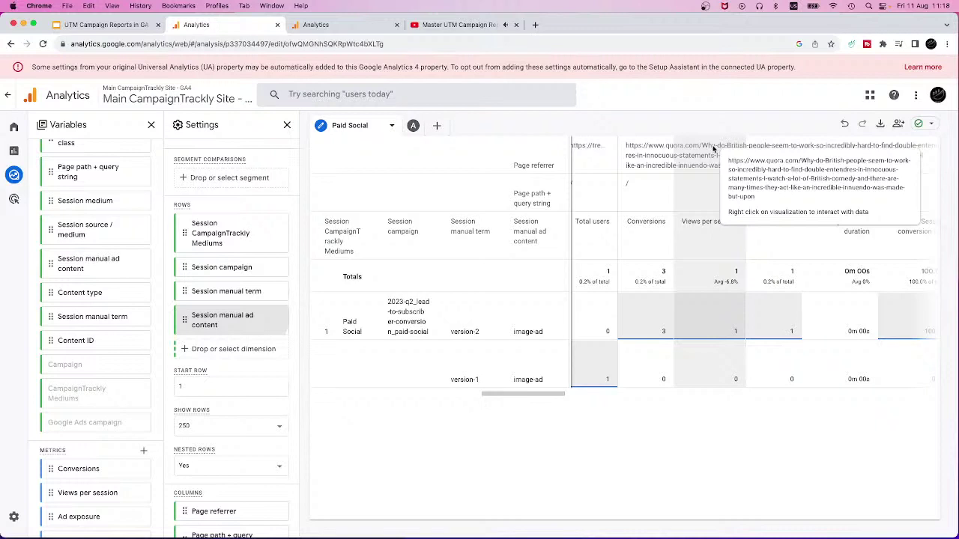
pyautogui.moveTo(548, 394); pyautogui.dragTo(606, 394)
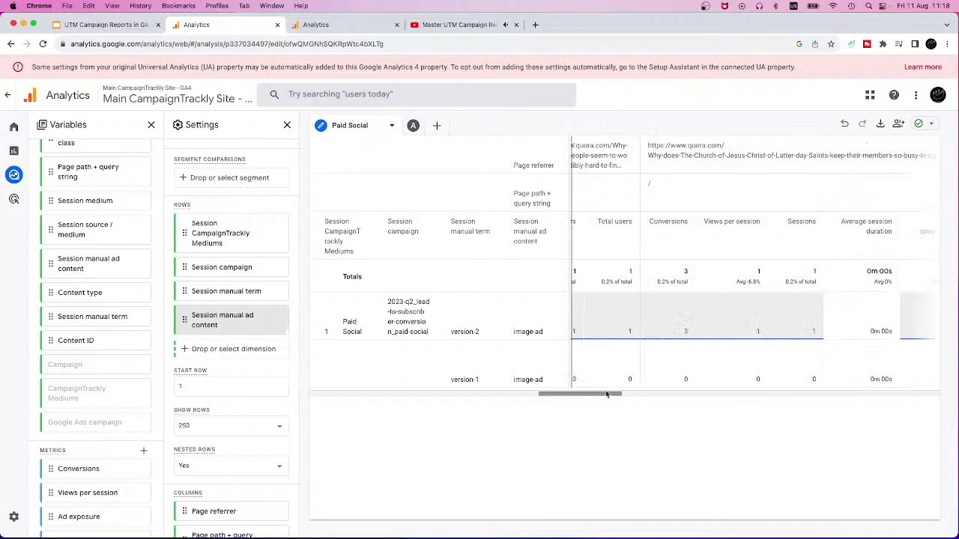
pyautogui.moveTo(611, 395); pyautogui.dragTo(619, 396)
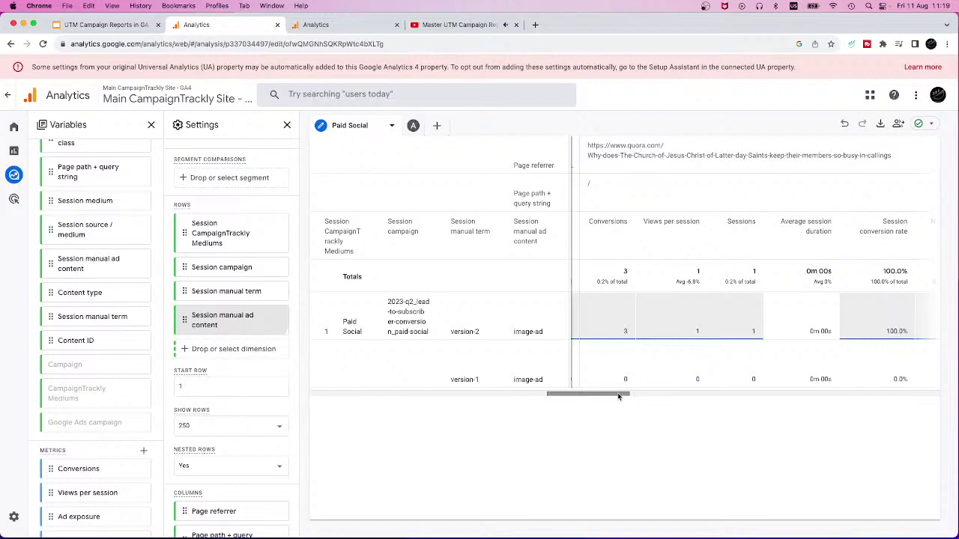
pyautogui.moveTo(619, 396); pyautogui.dragTo(736, 401)
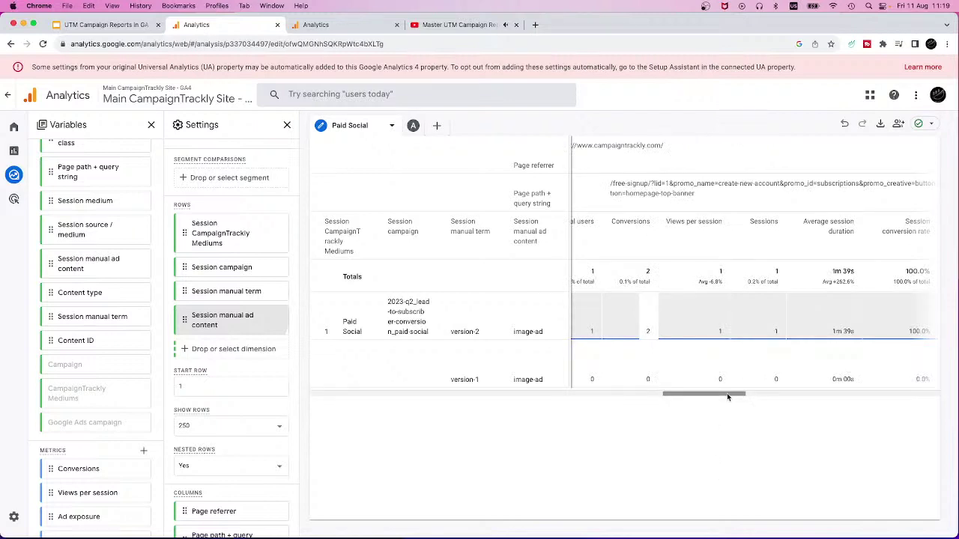
pyautogui.moveTo(728, 395); pyautogui.dragTo(765, 396)
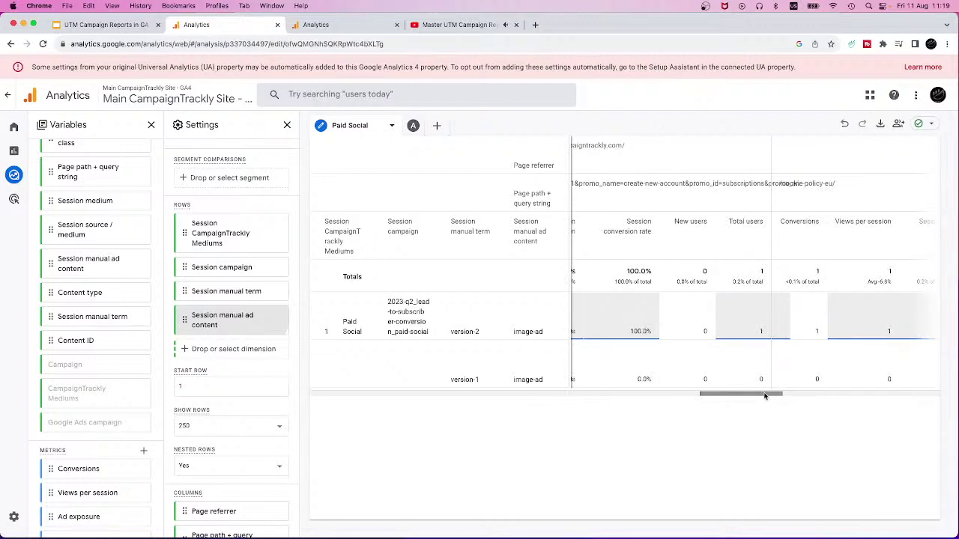
# Duplicate the Paid Social tab and remove its Session CampaignTrackly Mediums contains Paid Social filter.
pyautogui.rightClick(390, 128)
pyautogui.press('Escape')
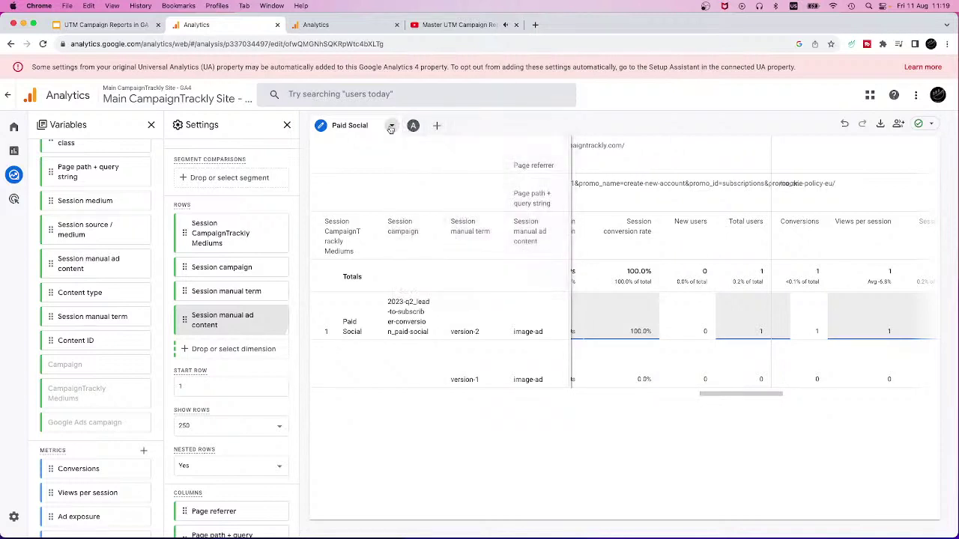
pyautogui.click(390, 127)
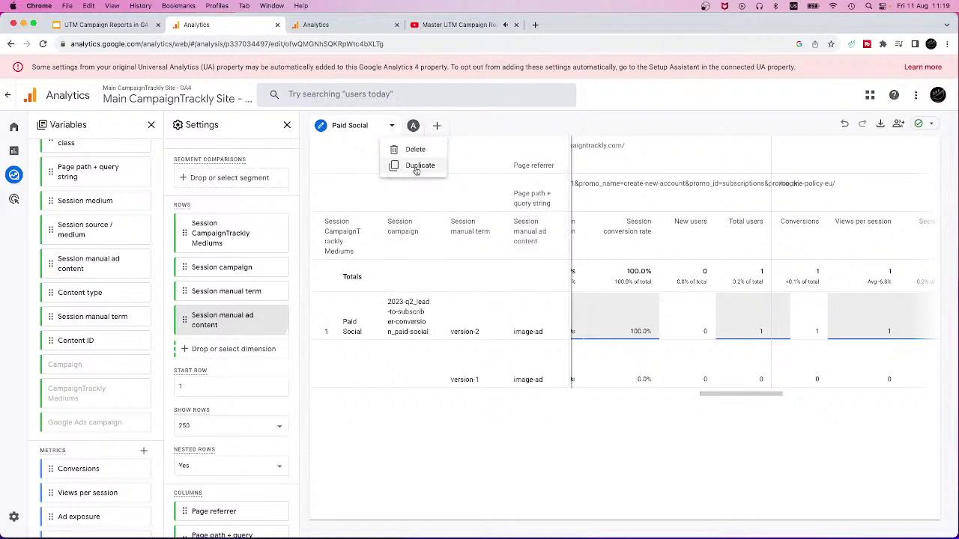
pyautogui.click(416, 167)
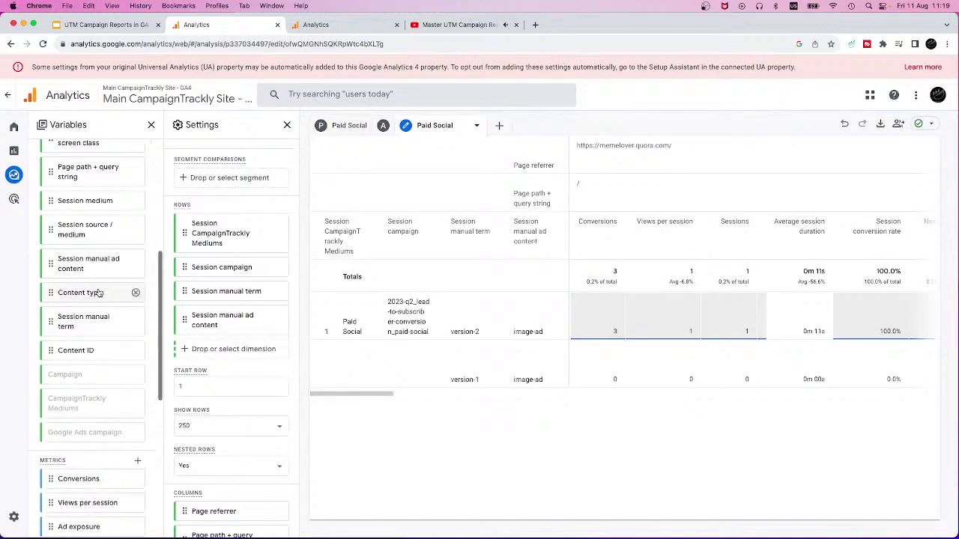
pyautogui.scroll(-10, 240, 371)
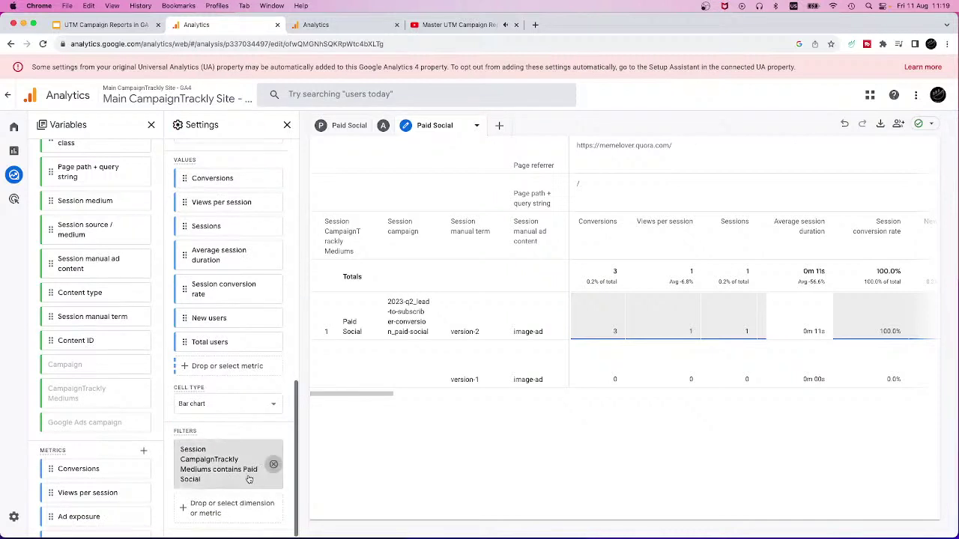
pyautogui.click(273, 464)
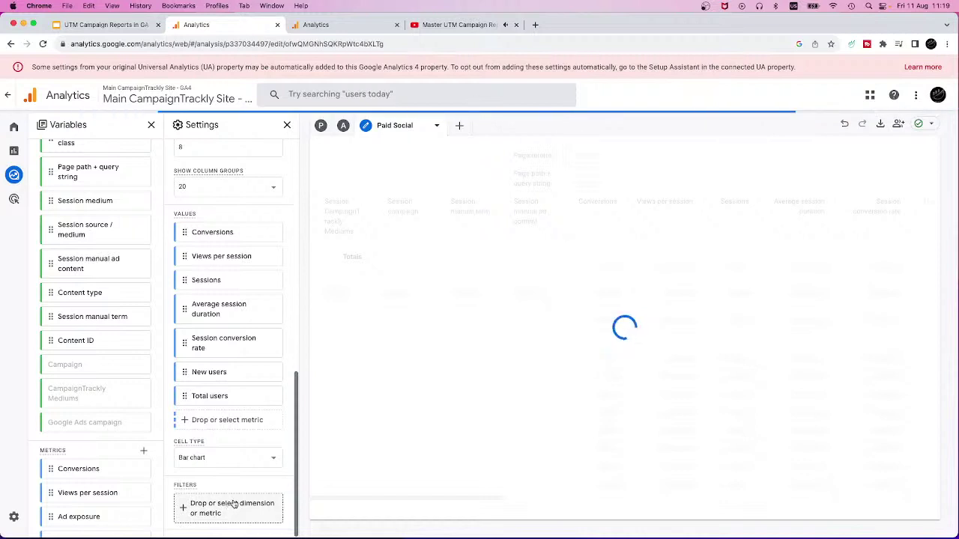
# Apply a Session CampaignTrackly Mediums 'contains' filter with Email chosen from the suggestions.
pyautogui.click(233, 506)
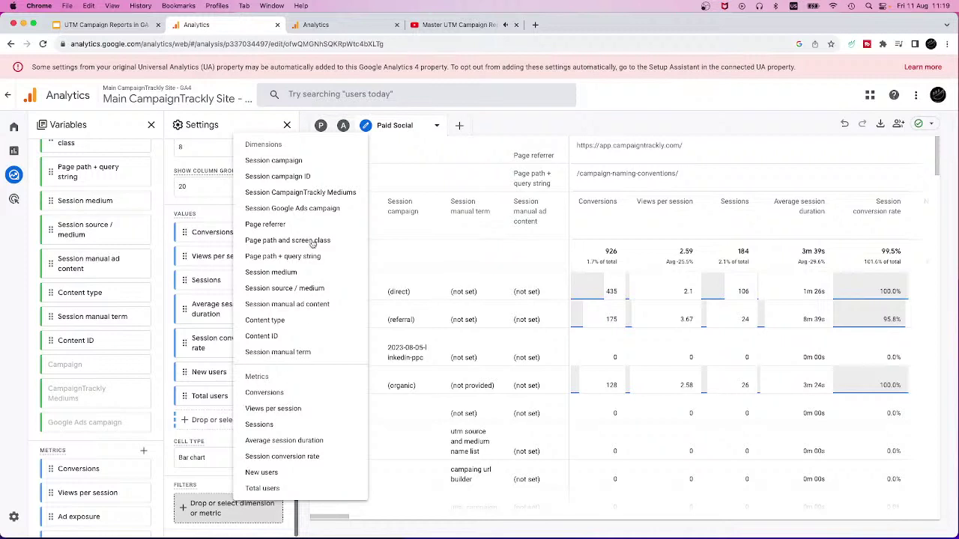
pyautogui.click(297, 193)
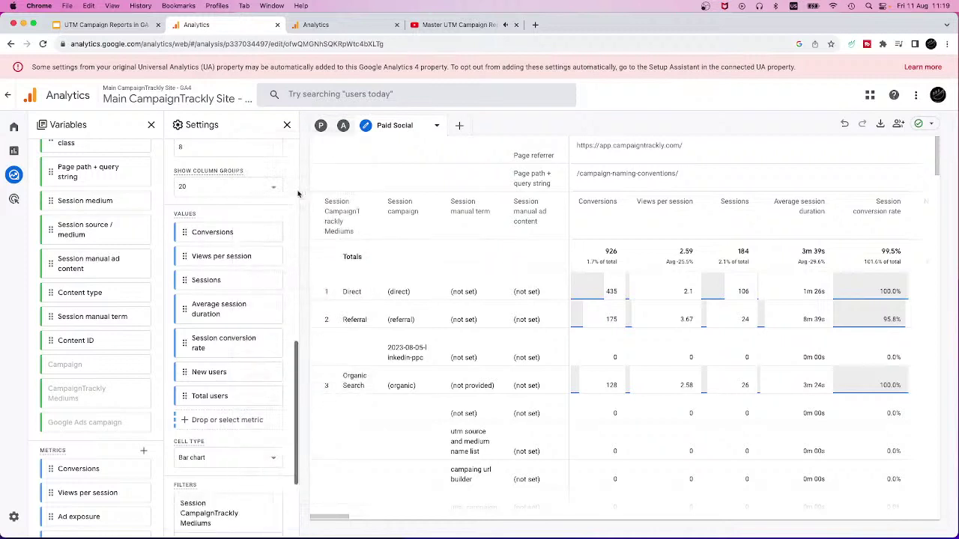
pyautogui.click(249, 496)
pyautogui.click(268, 422)
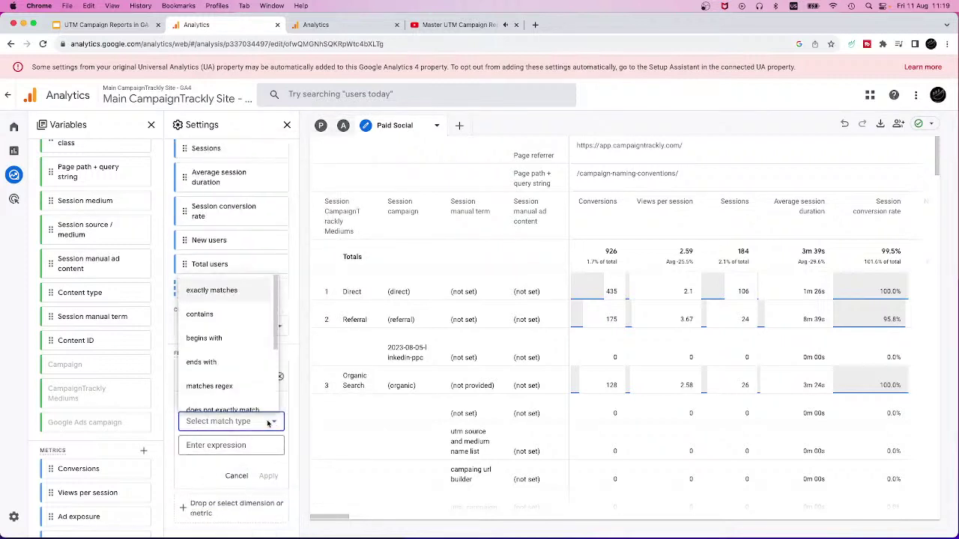
pyautogui.click(221, 315)
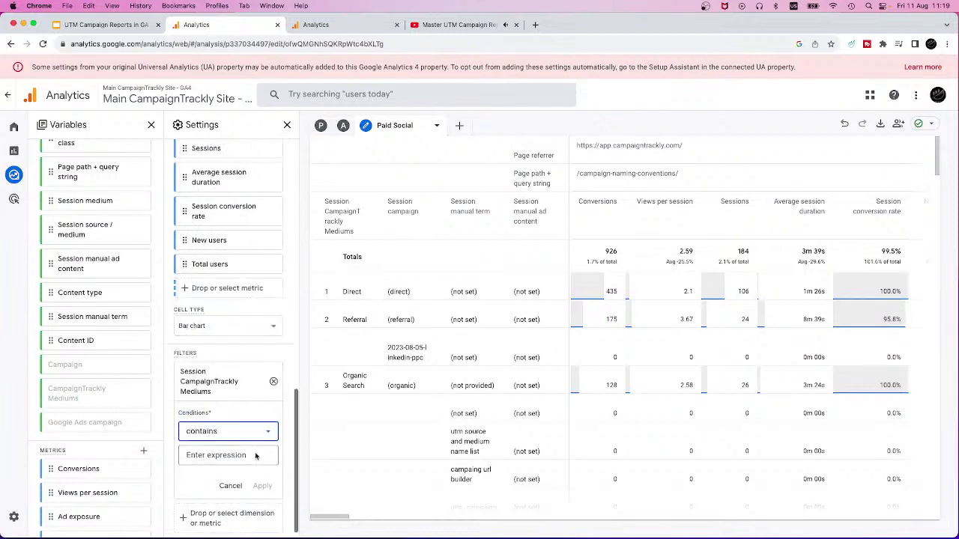
pyautogui.click(257, 453)
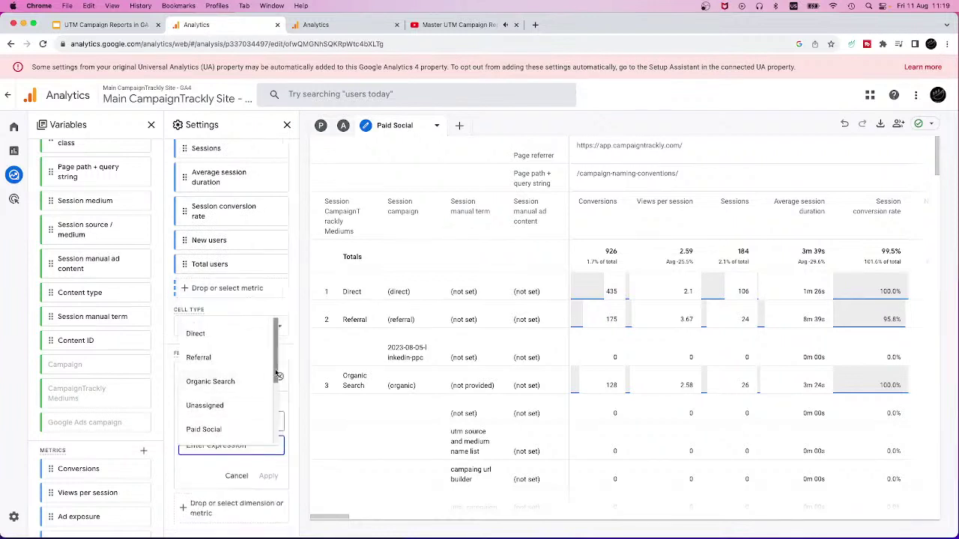
pyautogui.moveTo(274, 378); pyautogui.dragTo(274, 423)
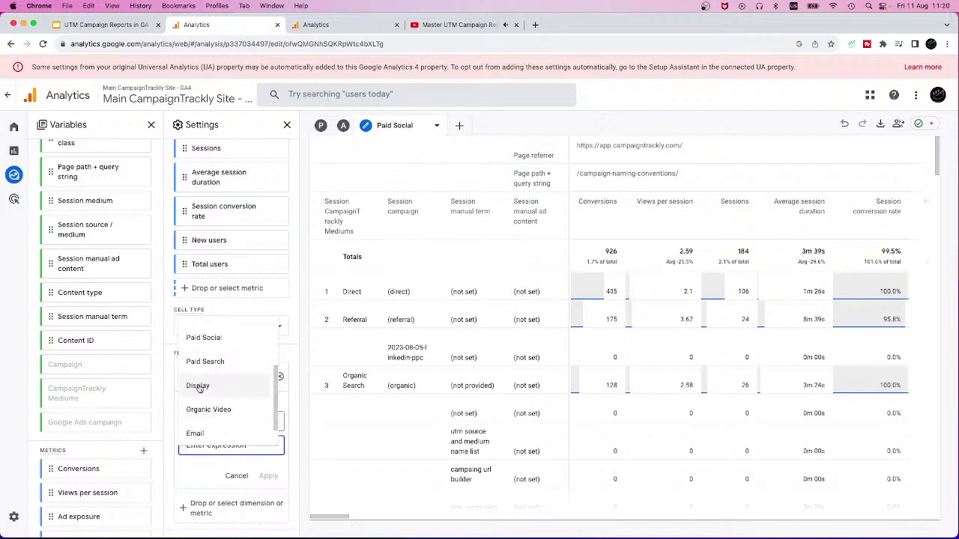
pyautogui.click(198, 433)
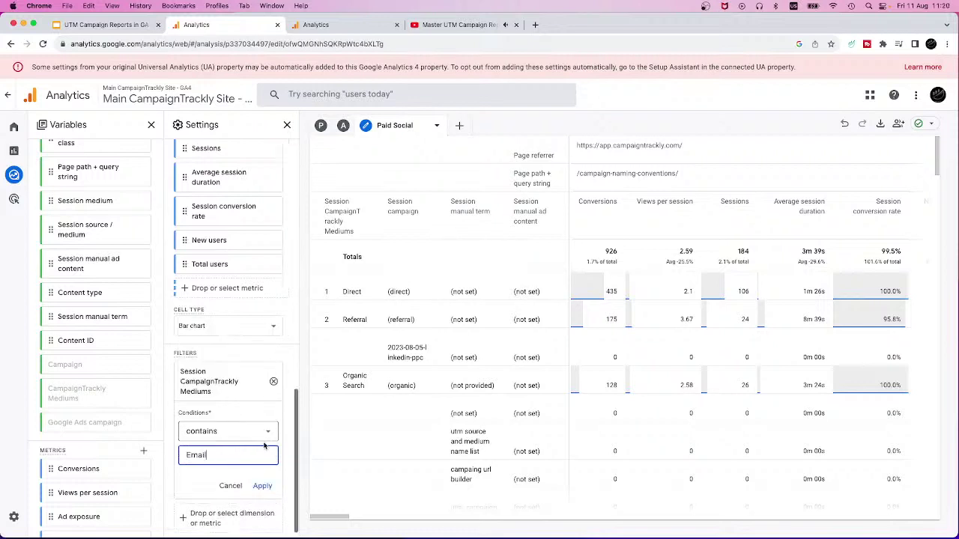
pyautogui.click(263, 486)
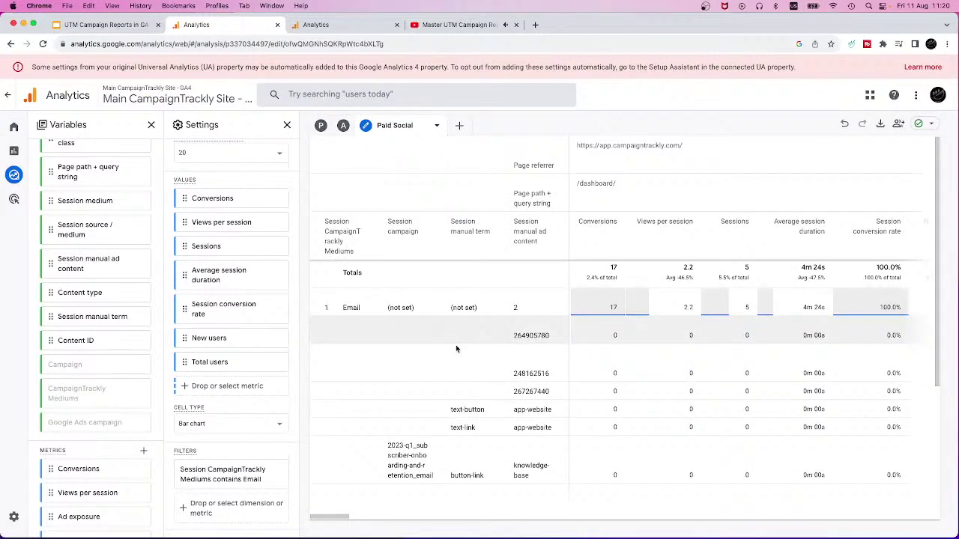
# Scroll through the filtered Email-medium campaign rows in the table.
pyautogui.scroll(-1, 455, 342)
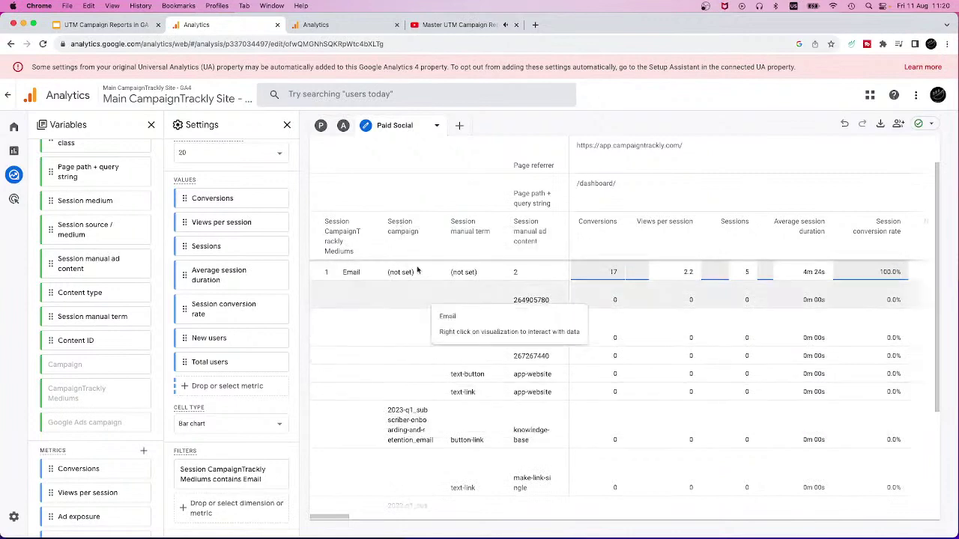
pyautogui.scroll(-2, 398, 409)
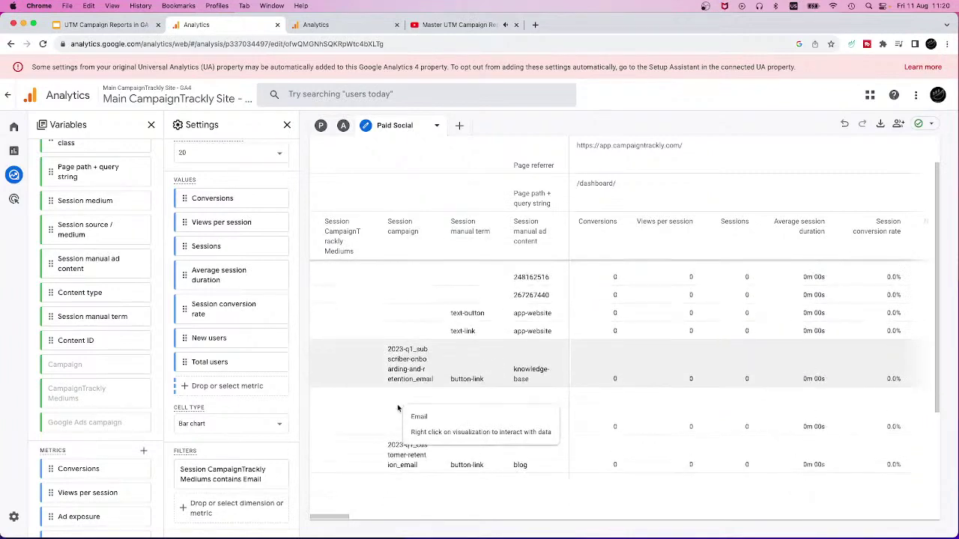
pyautogui.scroll(-3, 398, 408)
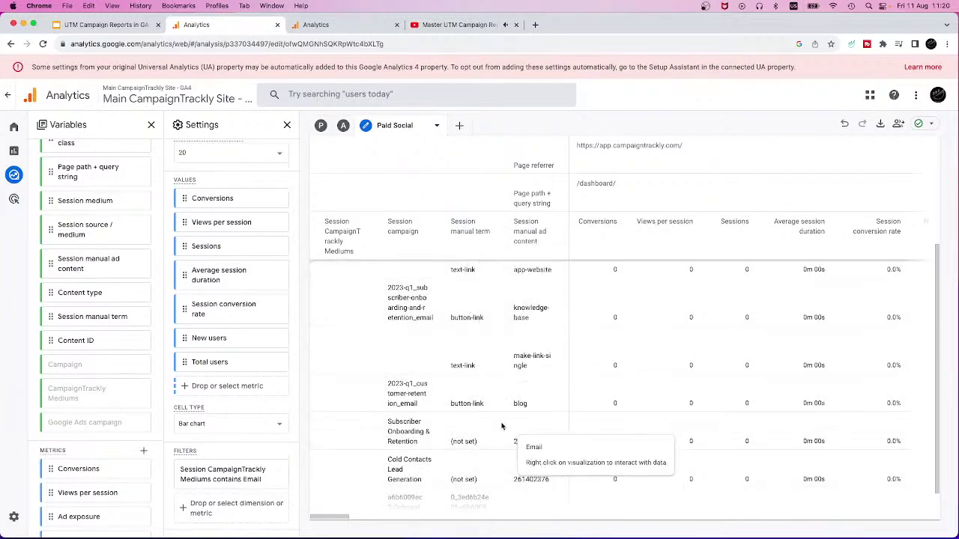
pyautogui.scroll(-1, 495, 431)
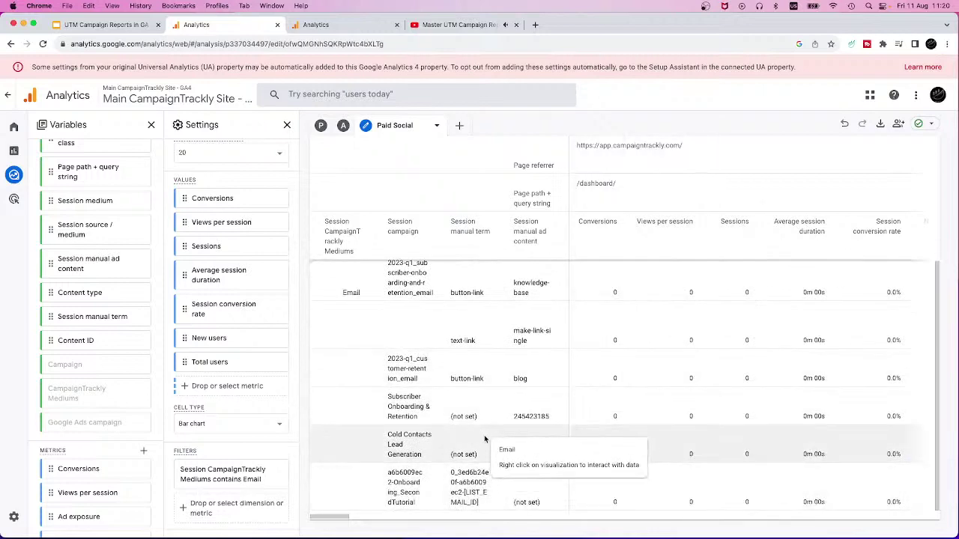
pyautogui.scroll(3, 491, 420)
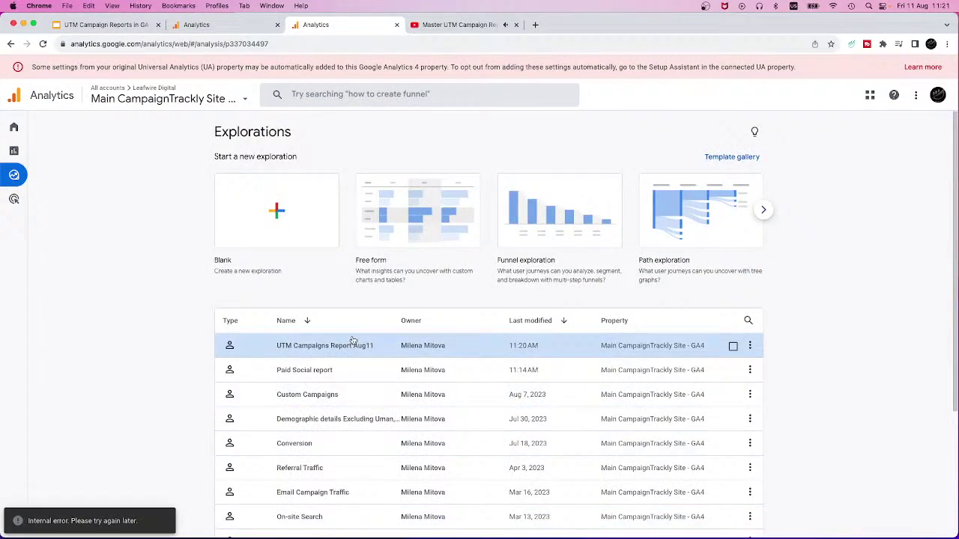
# Visit the property Home, open the Paid Social report card, then return to the presentation.
pyautogui.click(14, 127)
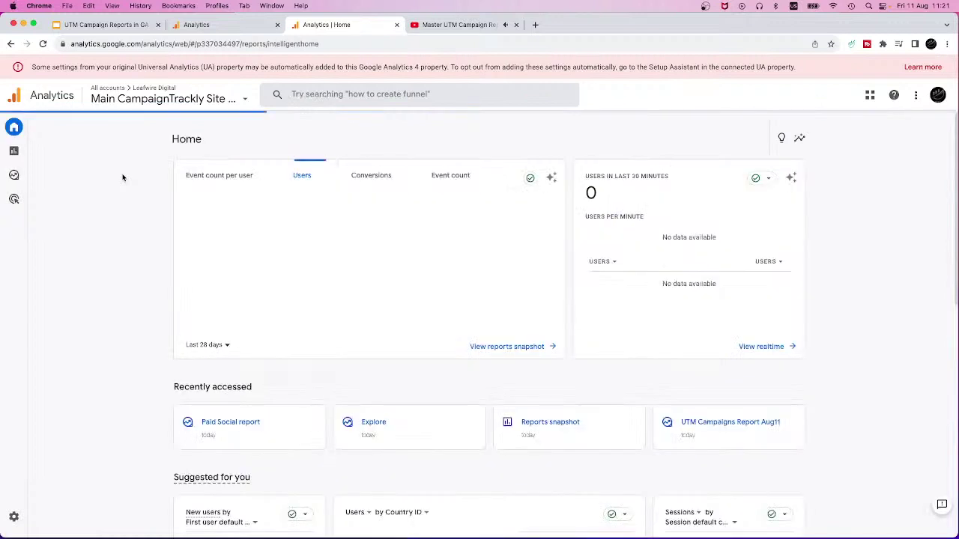
pyautogui.click(236, 426)
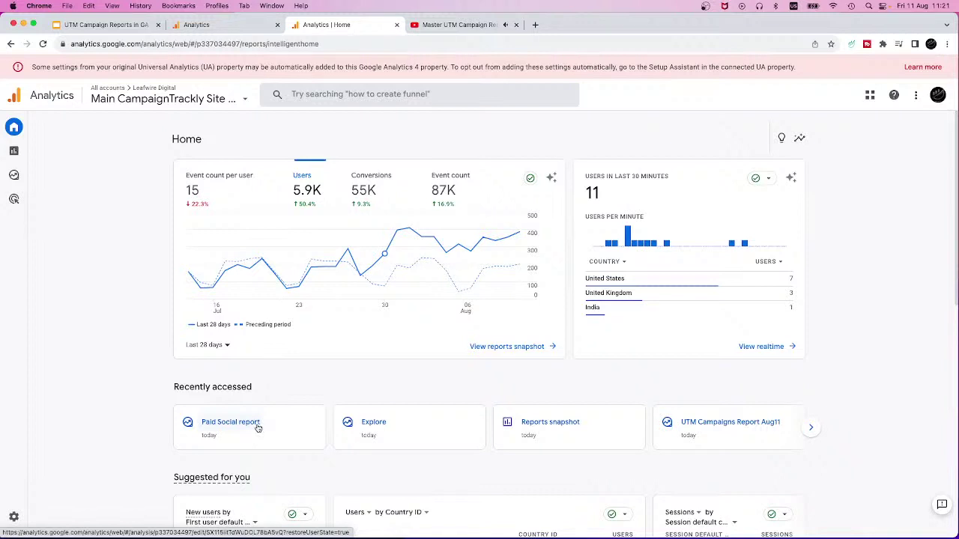
pyautogui.click(112, 26)
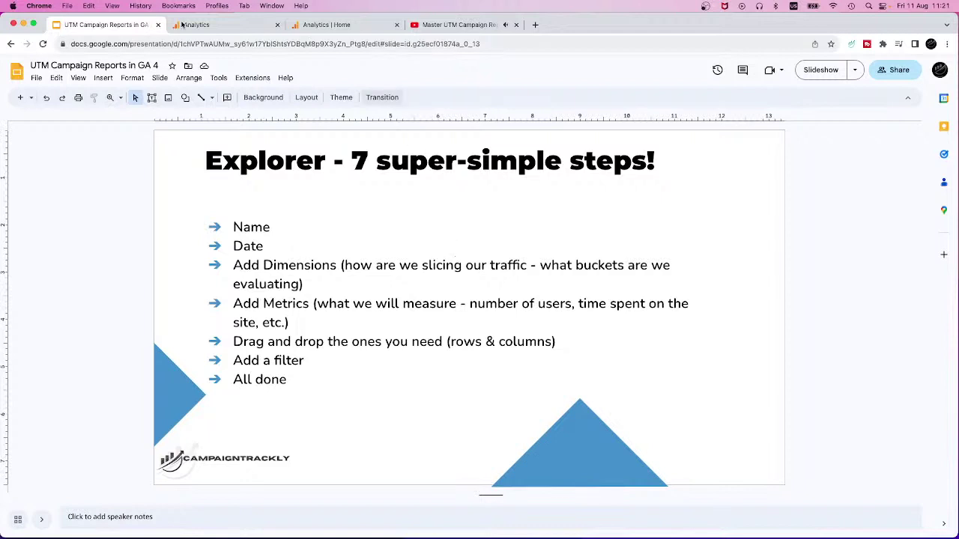
# Share the Email exploration read-only with all users of the property.
pyautogui.click(207, 28)
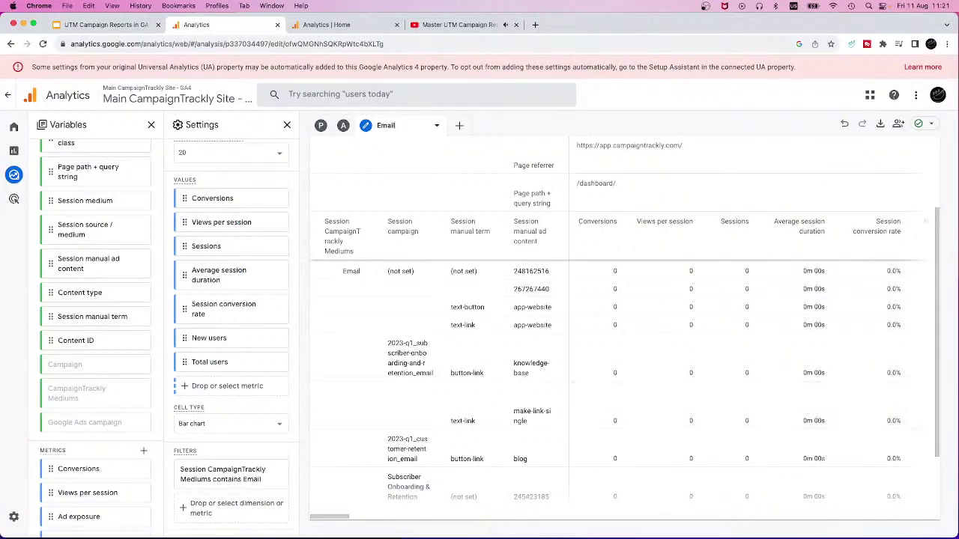
pyautogui.click(899, 124)
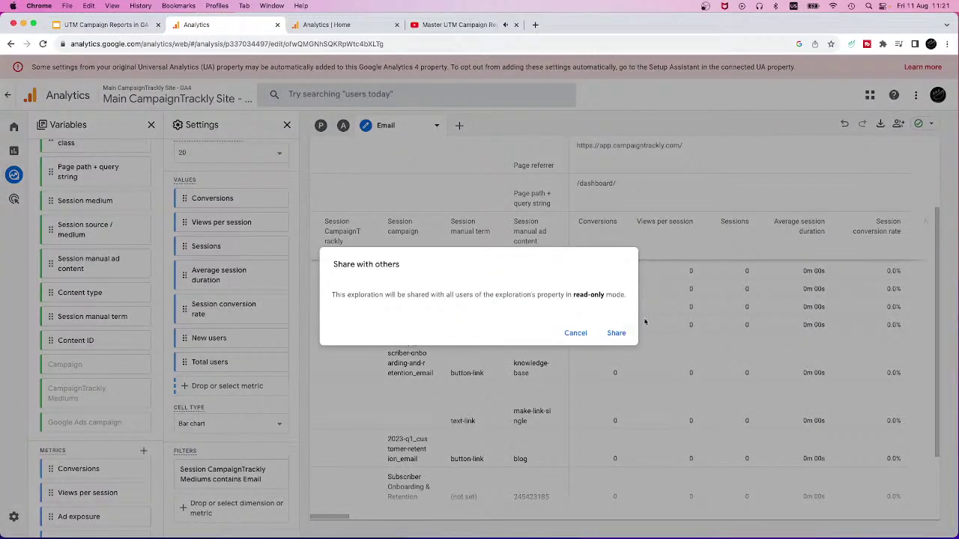
pyautogui.click(611, 334)
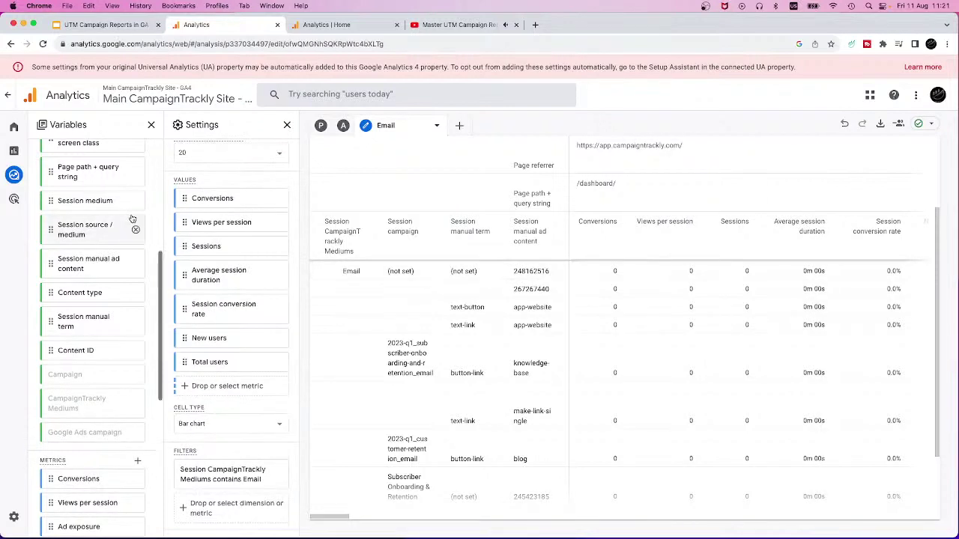
# Check the Jul 14 – Aug 10, 2023 date range, then return to the presentation's steps slide.
pyautogui.scroll(10, 82, 225)
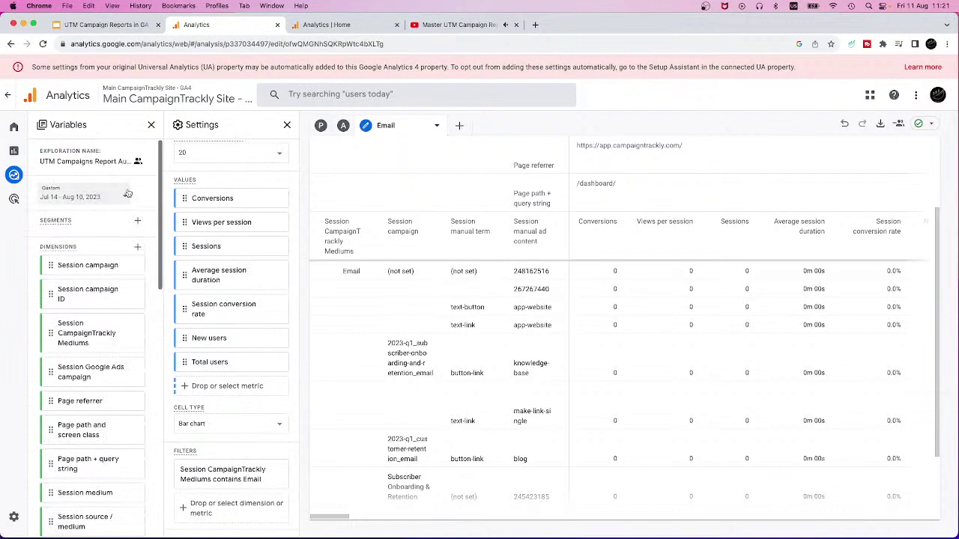
pyautogui.click(122, 199)
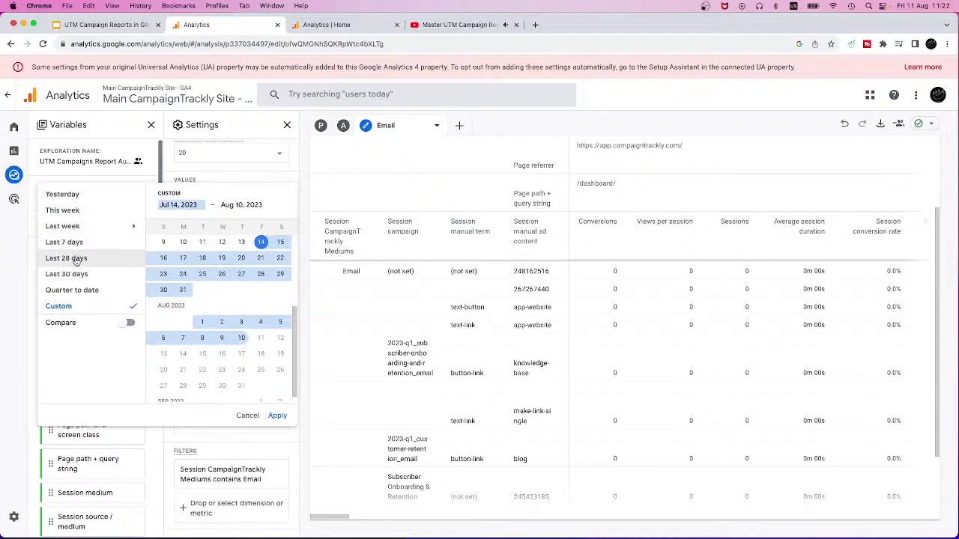
pyautogui.click(100, 24)
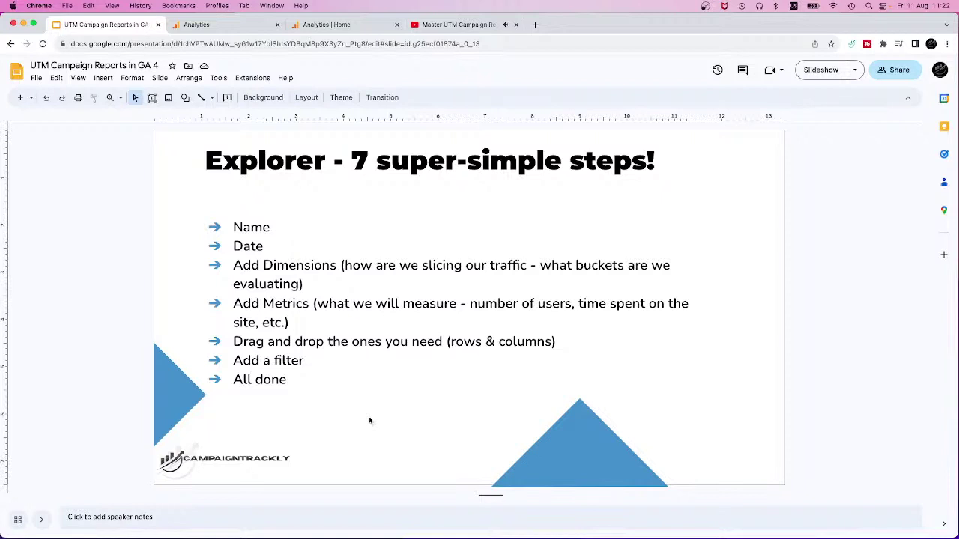
# Advance the Google Slides deck from the seven-steps slide to the closing 'Thank you' slide.
pyautogui.press('pagedown')
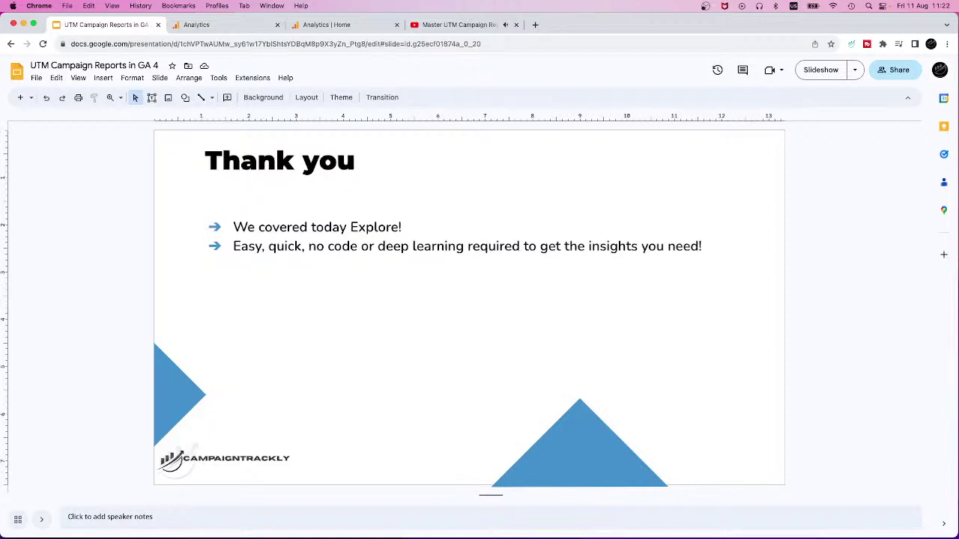